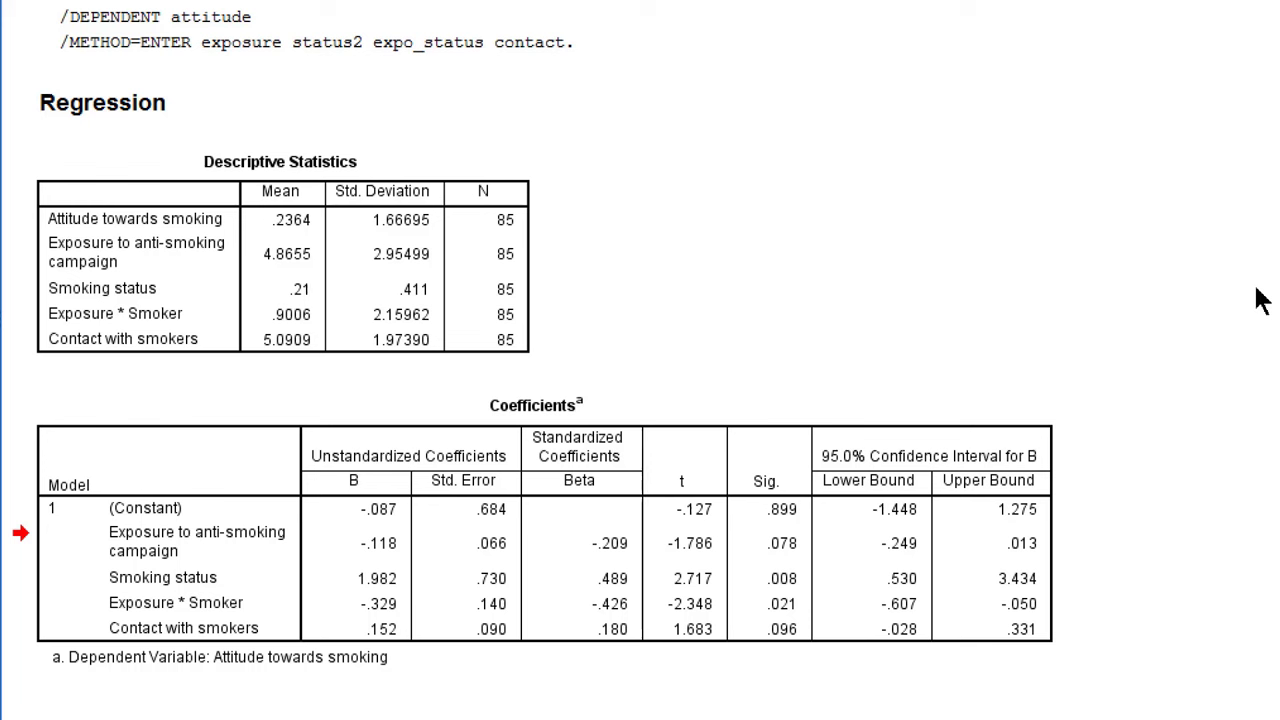
In Notepad, add a 'Non-smokers:' label with a pasted copy of the regression equation
key("alt+Tab")
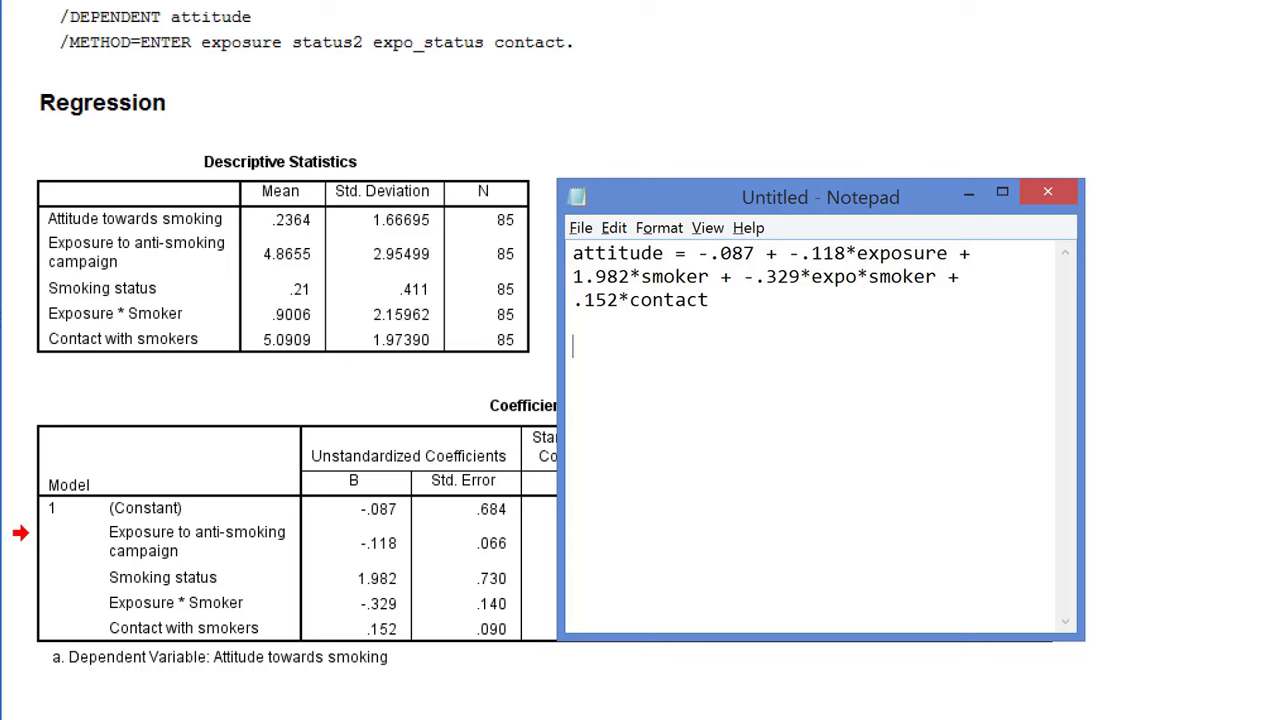
type("Non-smokers")
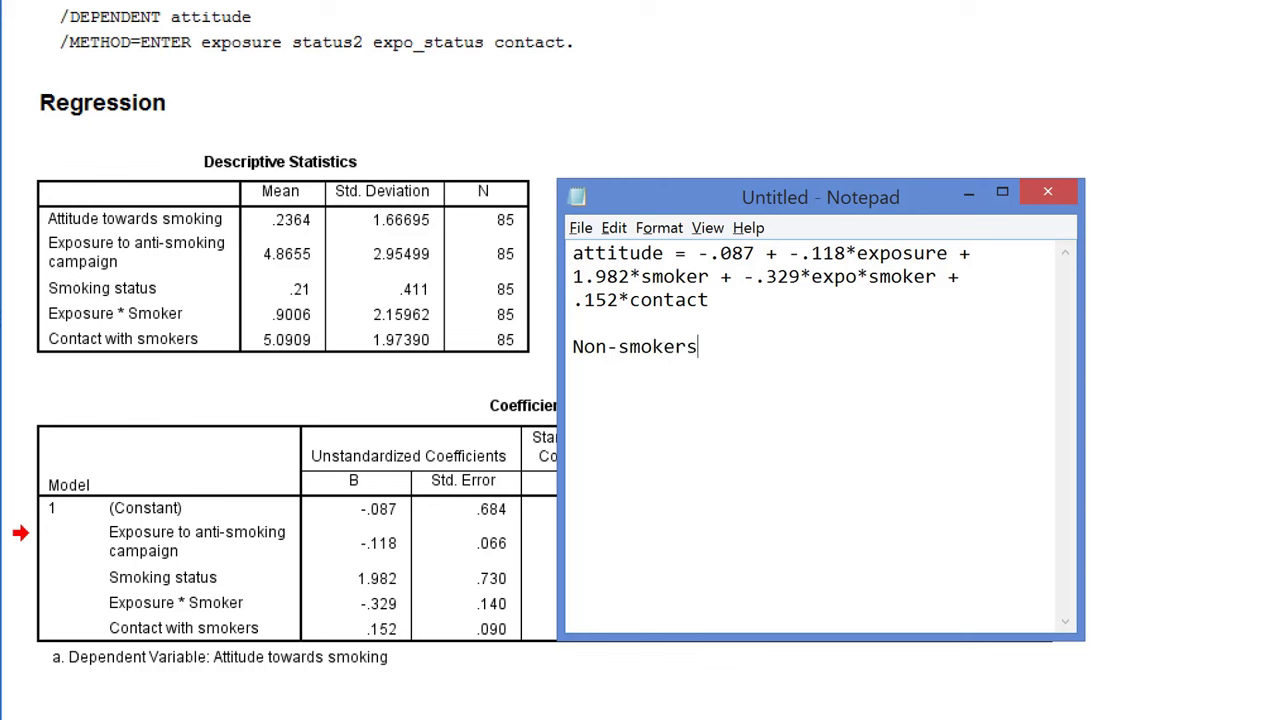
type(":")
key("Return")
key("Up")
key("Up")
key("Up")
key("Up")
key("Up")
key("shift+Down")
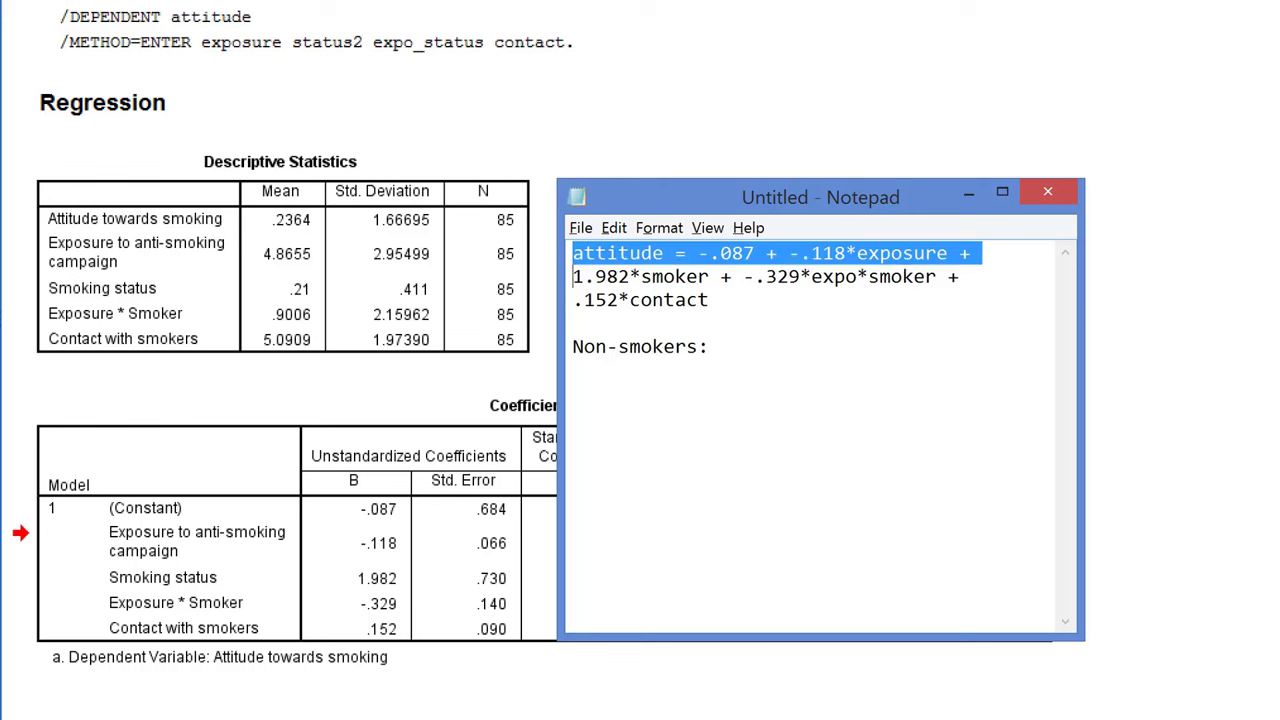
key("shift+Down")
key("shift+Down")
key("ctrl+c")
key("Down")
key("Down")
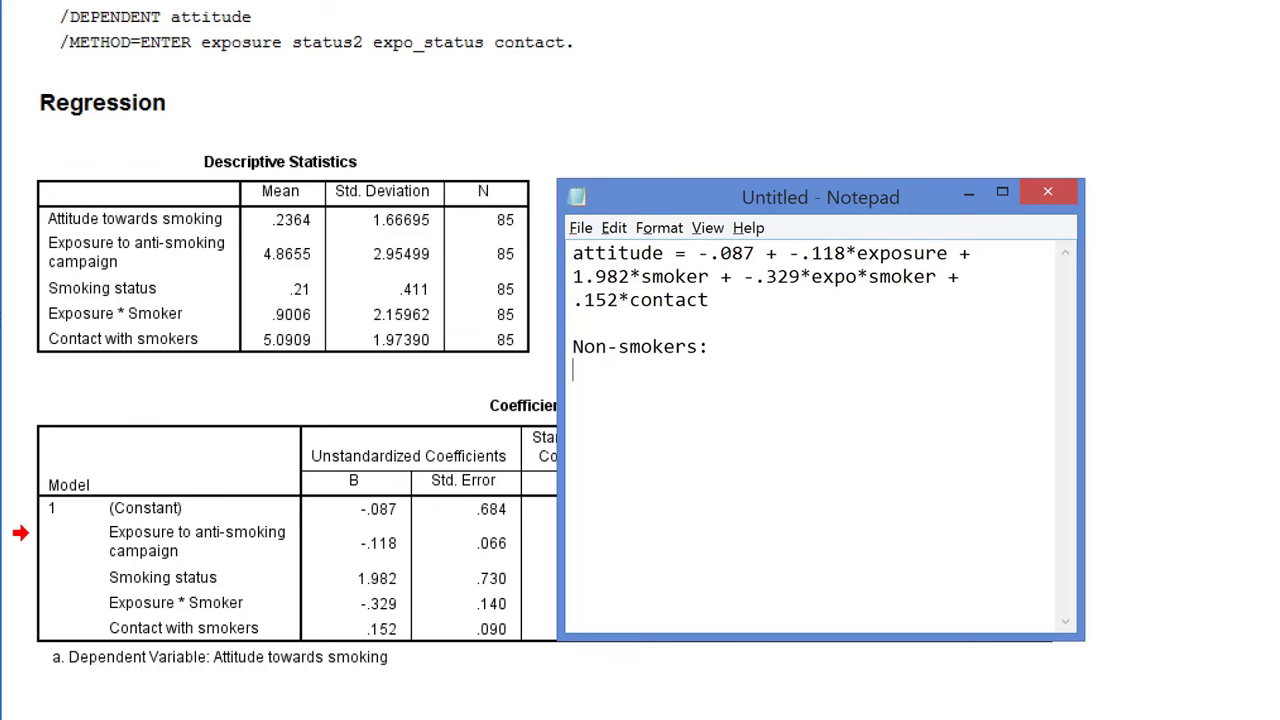
key("ctrl+v")
Replace both smoker terms in the copied equation with 0
key("Up")
key("Up")
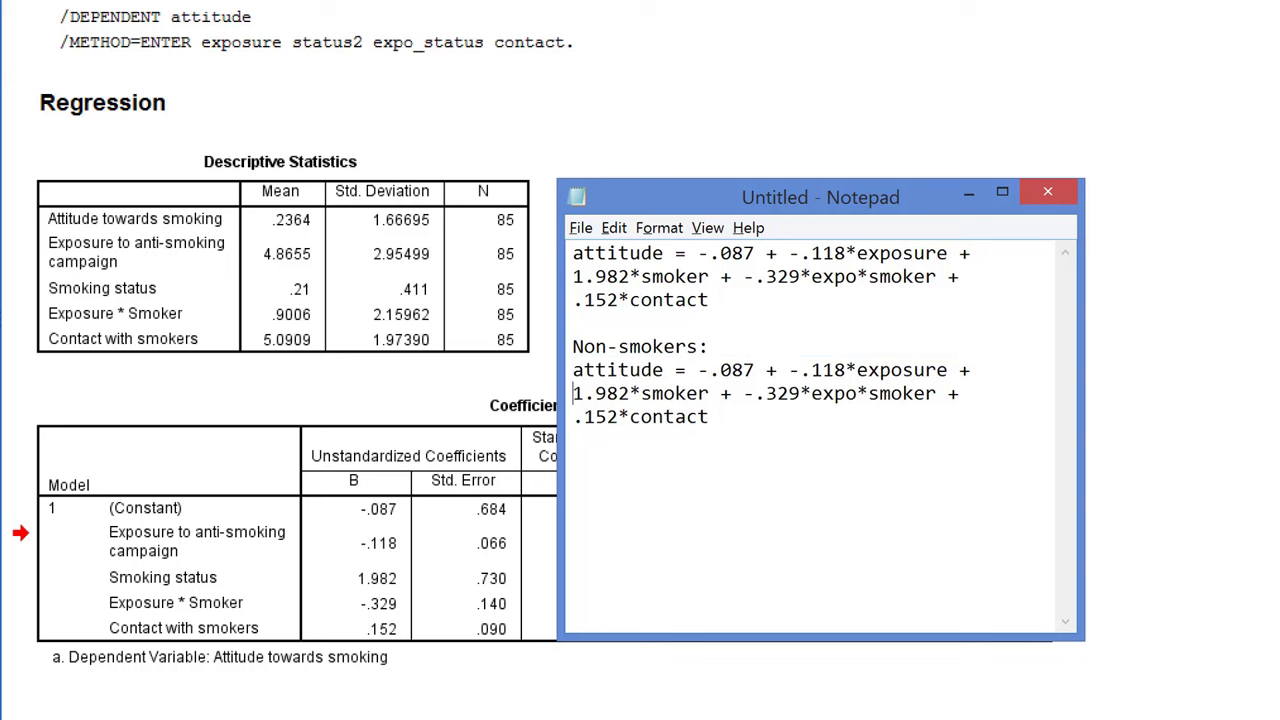
key("ctrl+Right")
key("Left")
key("shift+Left")
key("shift+Left")
key("shift+Left")
key("shift+Left")
key("shift+Left")
key("shift+Left")
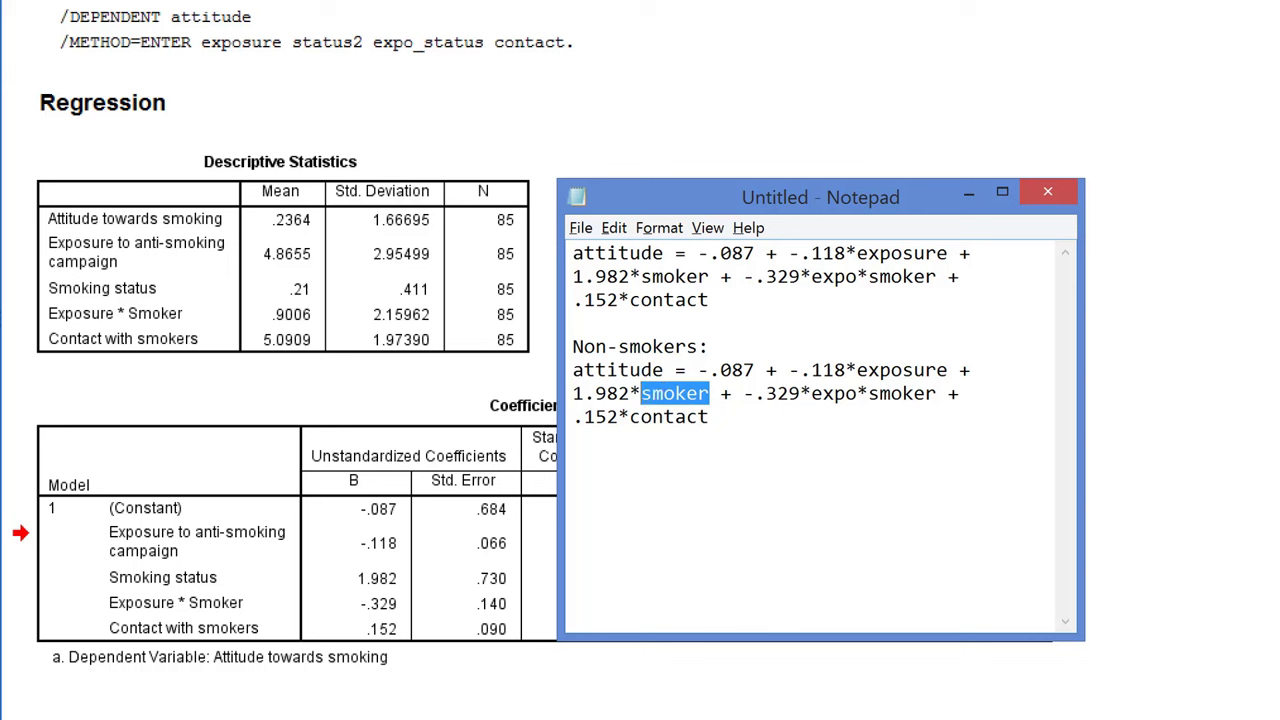
type("0")
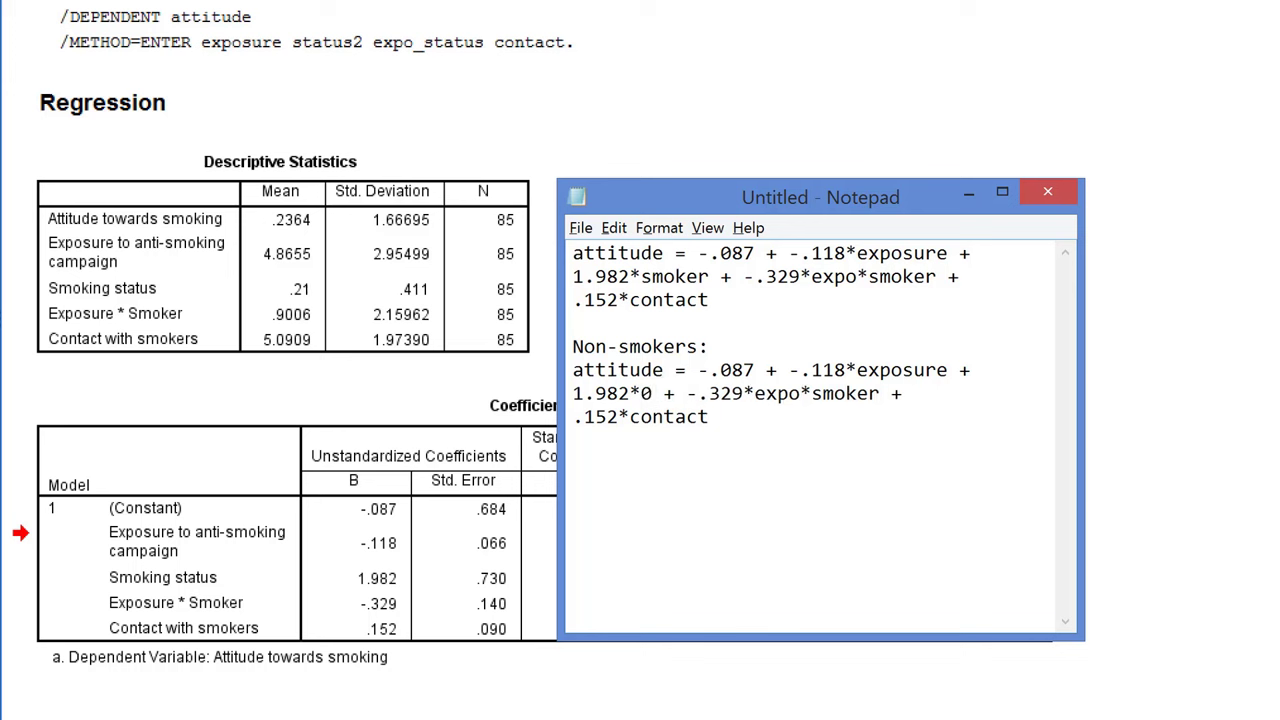
key("End")
key("Left")
key("Left")
key("Left")
key("Right")
key("shift+Left")
key("shift+Left")
key("shift+Left")
key("shift+Left")
key("shift+Left")
key("shift+Left")
type("0")
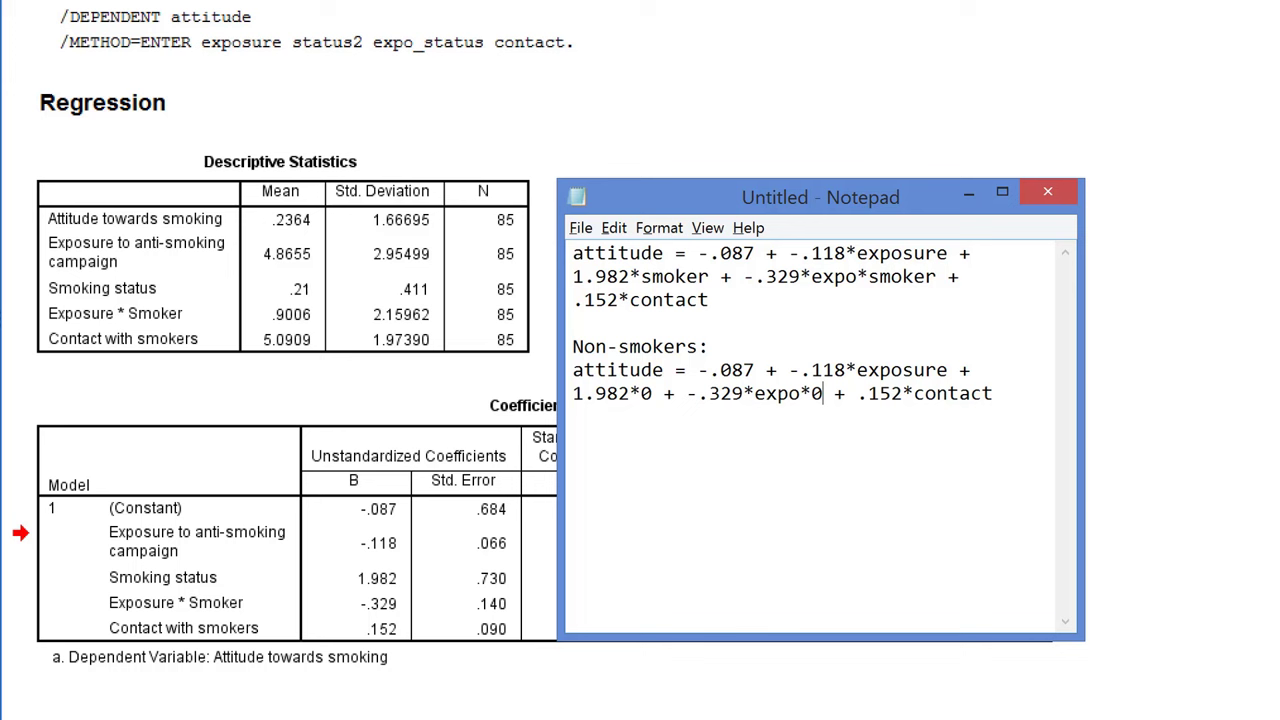
Delete the zeroed smoker terms, leaving attitude = -.087 + -.118*exposure + .152*contact
key("shift+Up")
key("shift+End")
key("shift+Left")
key("Delete")
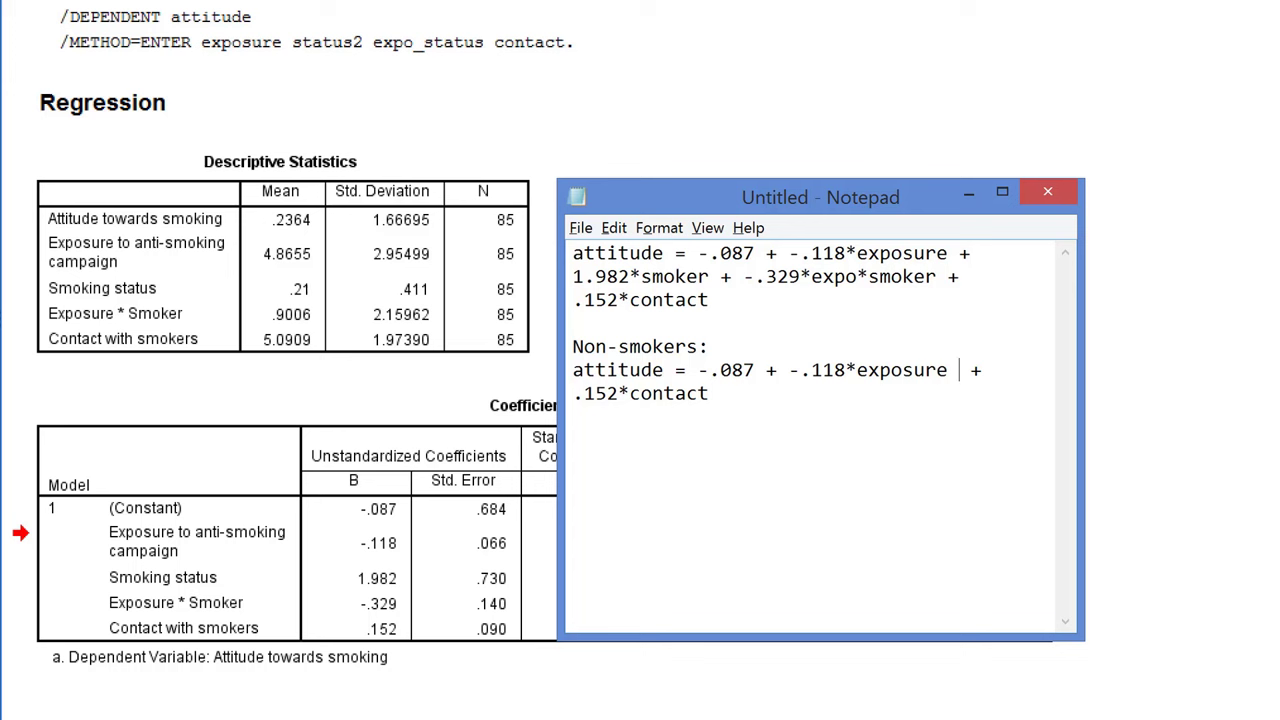
Replace contact with its mean 5.091, making the term .152*5.091 in the Non-smokers equation
left_click(708, 393)
key("shift+Left")
key("shift+Left")
key("shift+Left")
key("shift+Left")
key("shift+Left")
key("shift+Left")
key("shift+Left")
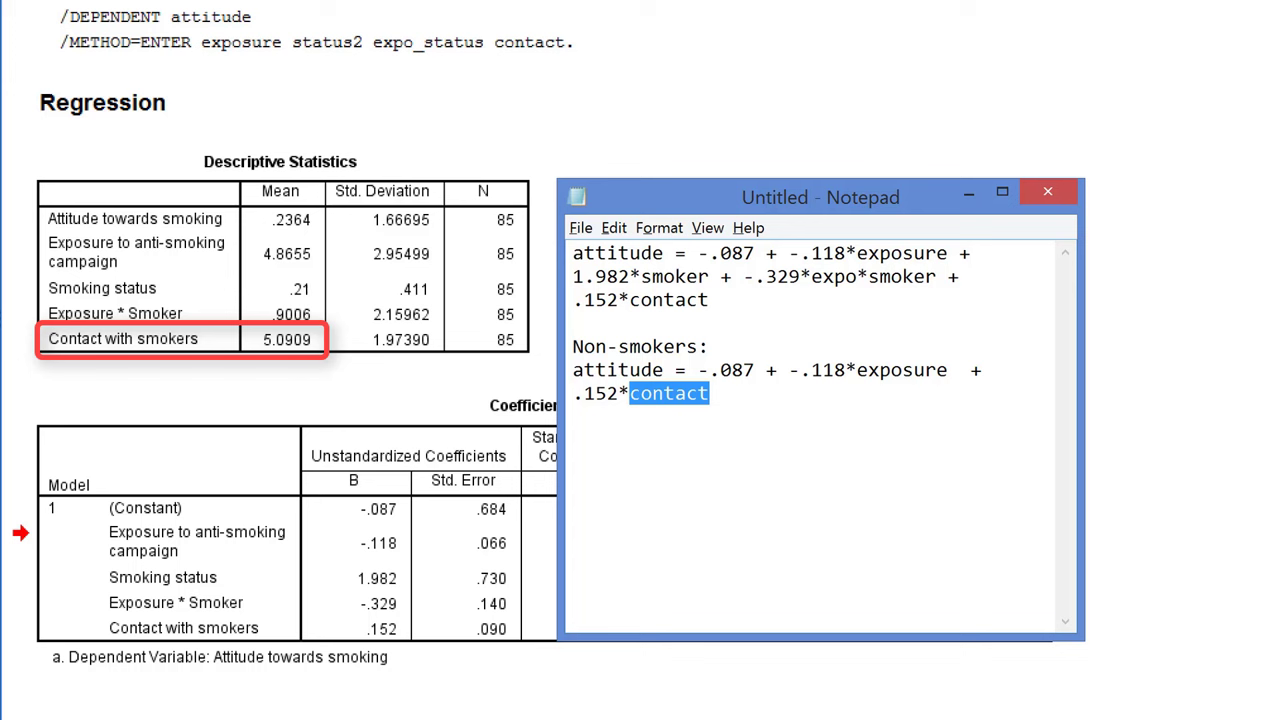
type("5.09")
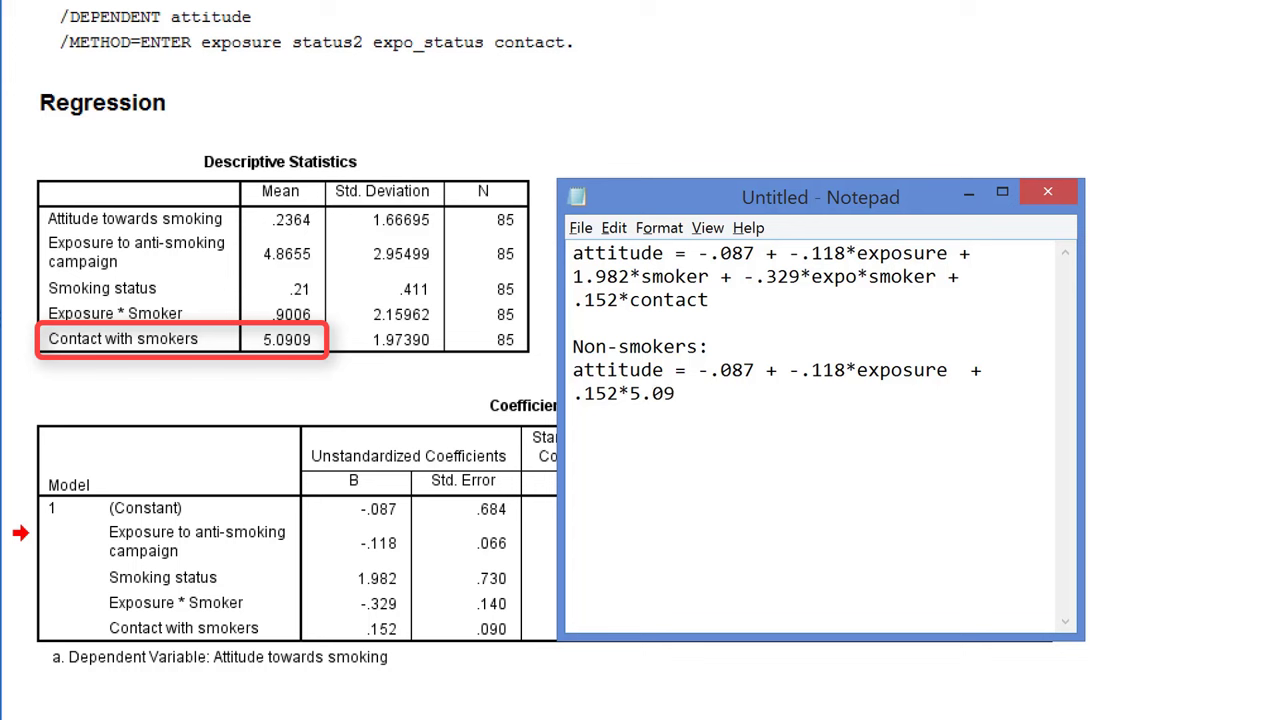
type("1")
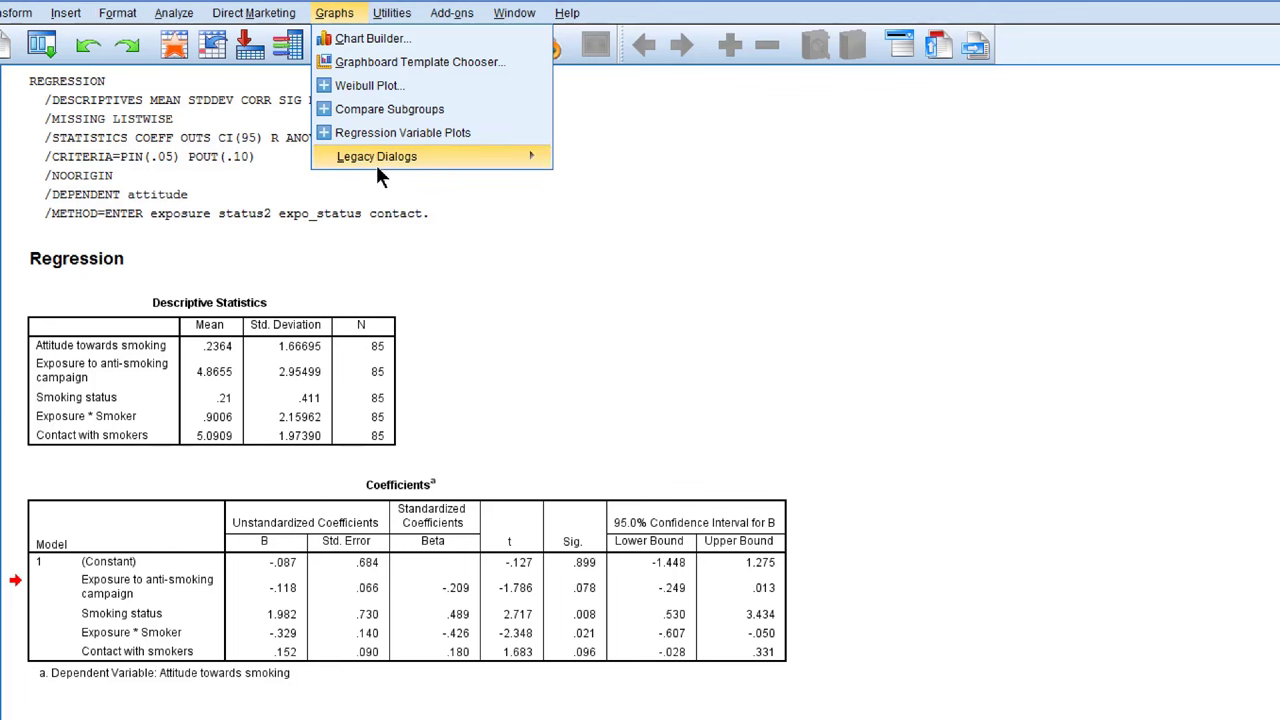
mouse_move(378, 174)
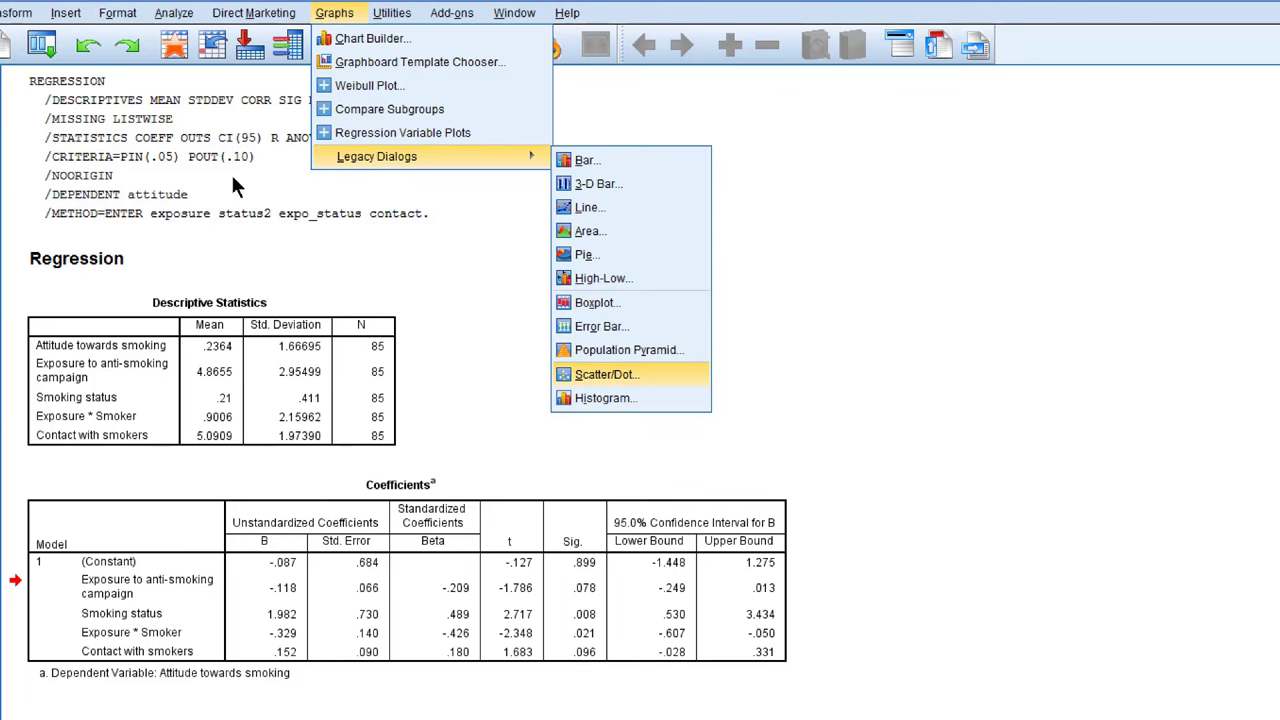
Define a simple scatter: Y attitude, X exposure, markers by status2; paste and run the syntax
left_click(655, 380)
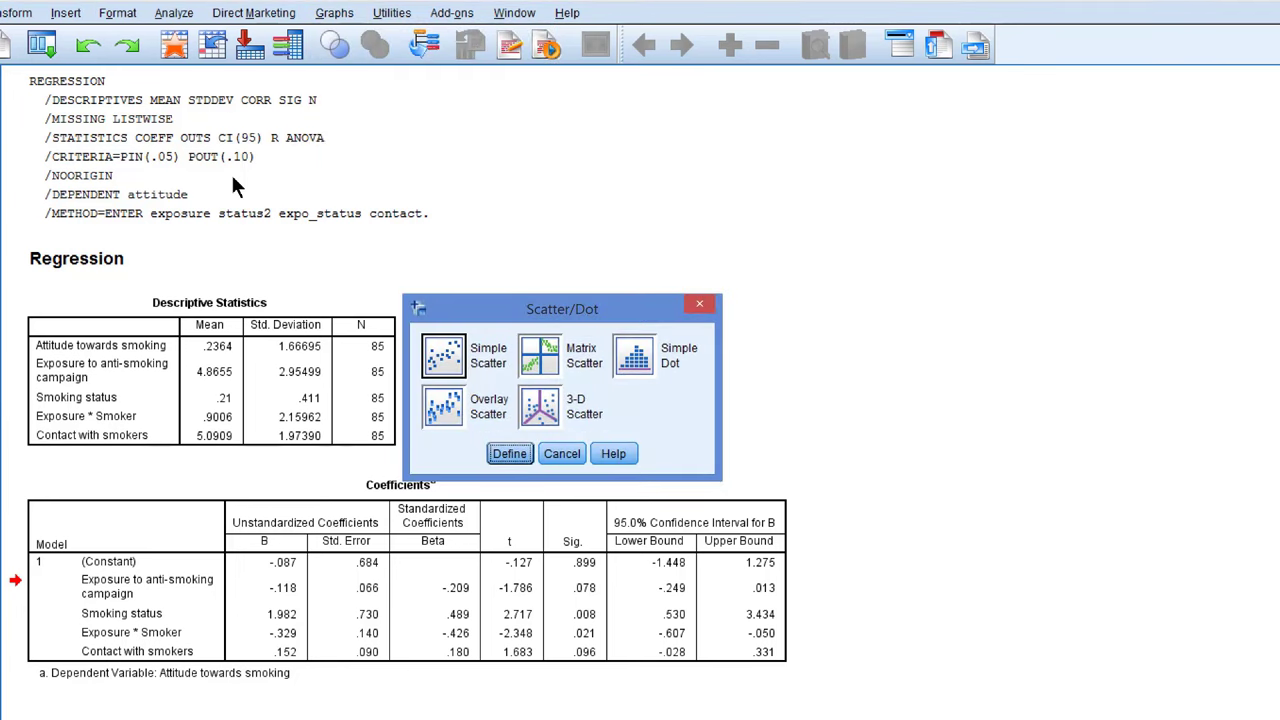
left_click(507, 453)
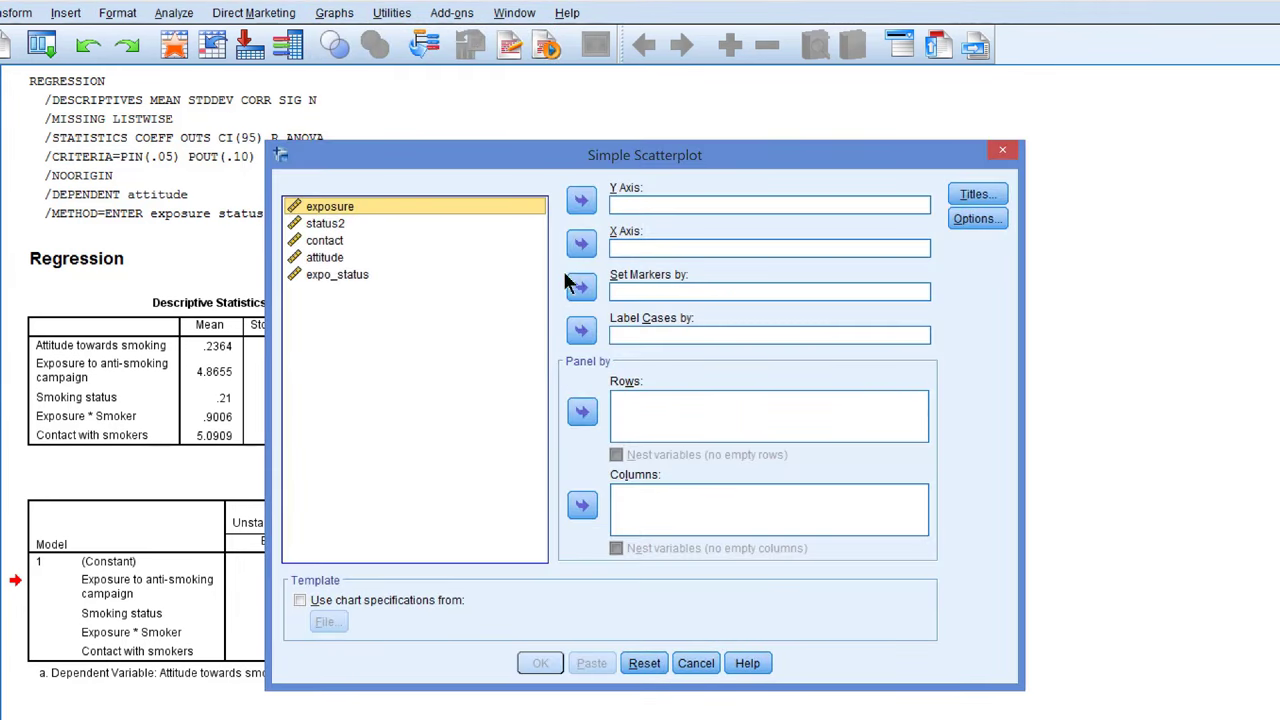
left_click(582, 245)
left_click(320, 242)
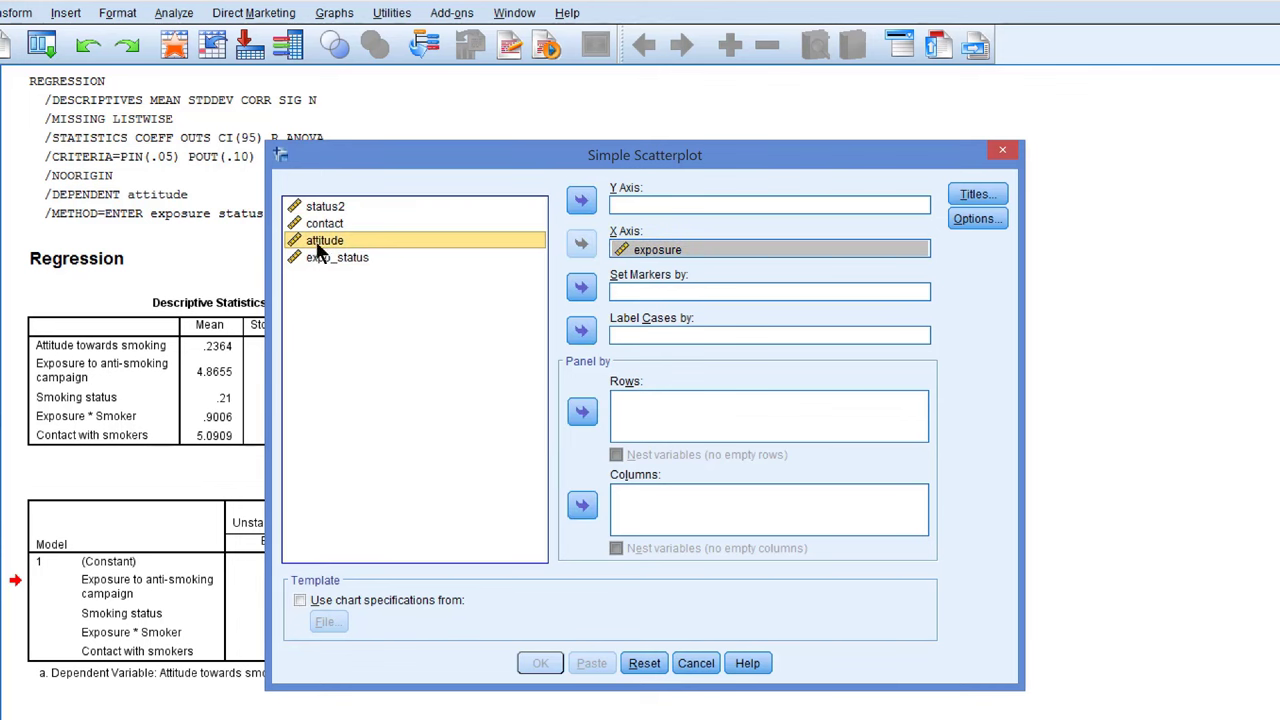
left_click(582, 203)
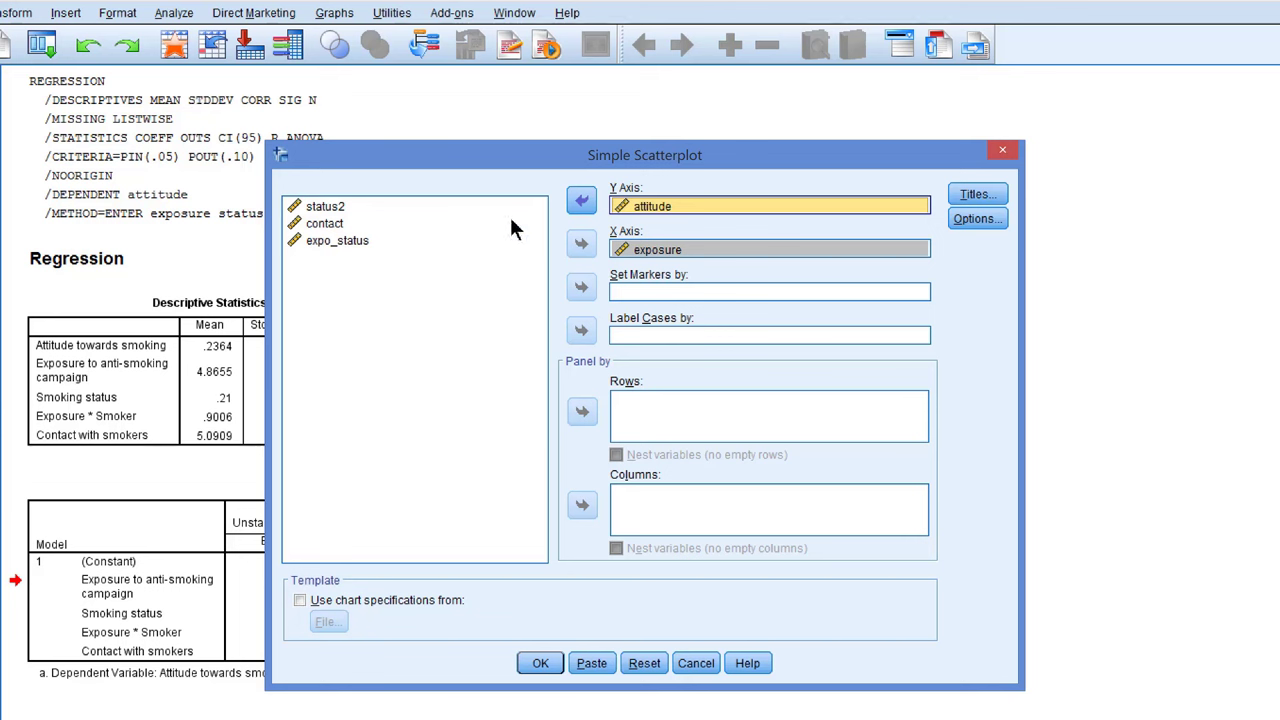
left_click(353, 210)
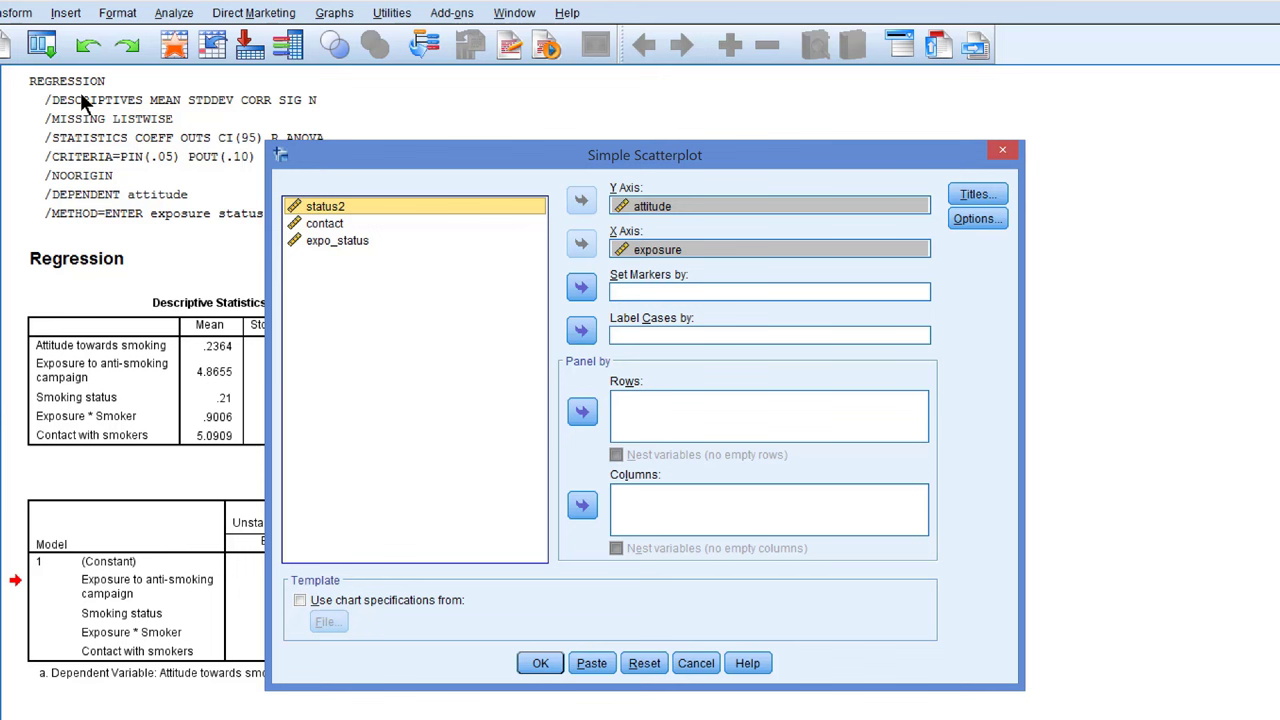
left_click(582, 289)
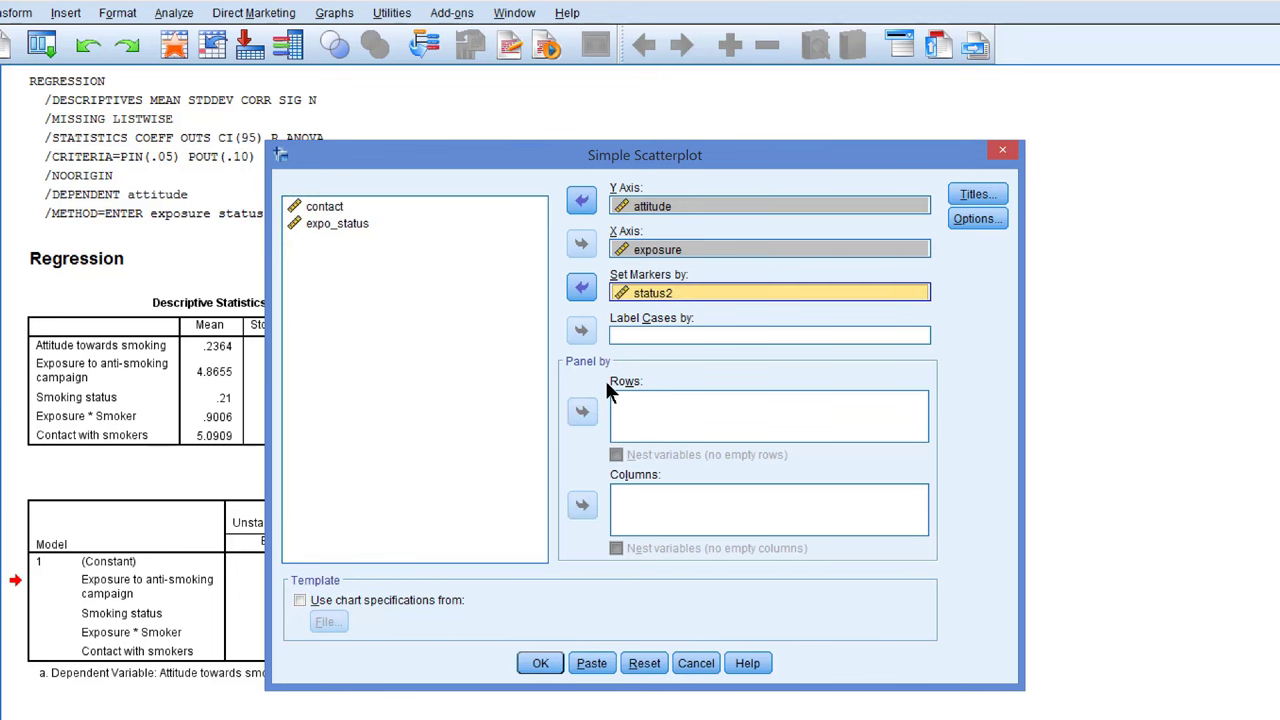
left_click(589, 663)
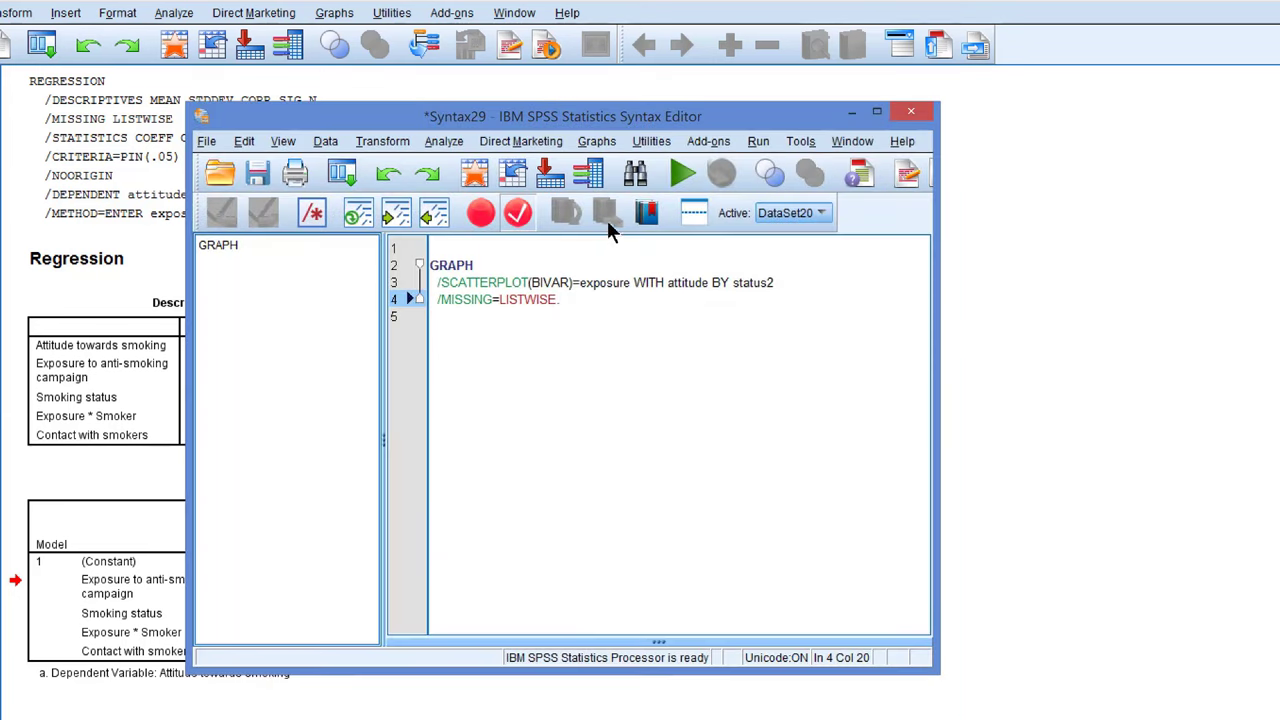
left_click(683, 174)
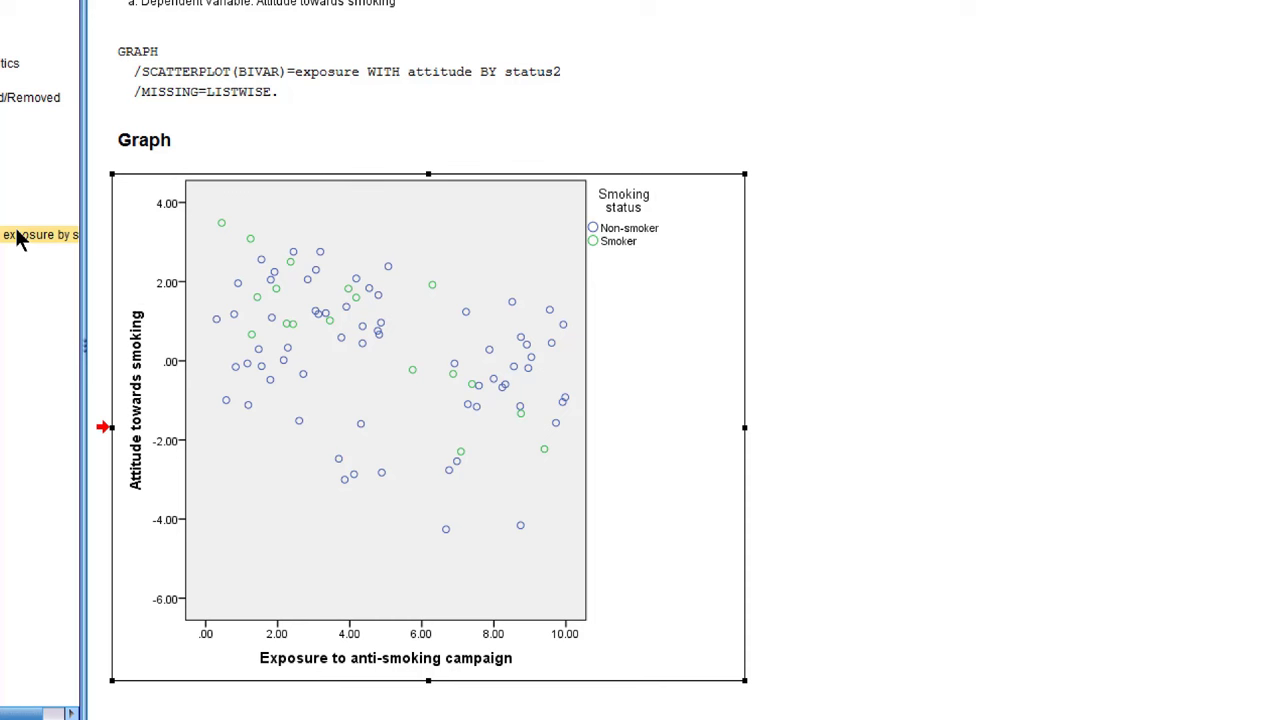
Add a custom-equation reference line y = -.087 + -.118*x + .152*5.091 to the scatterplot
left_click(267, 390)
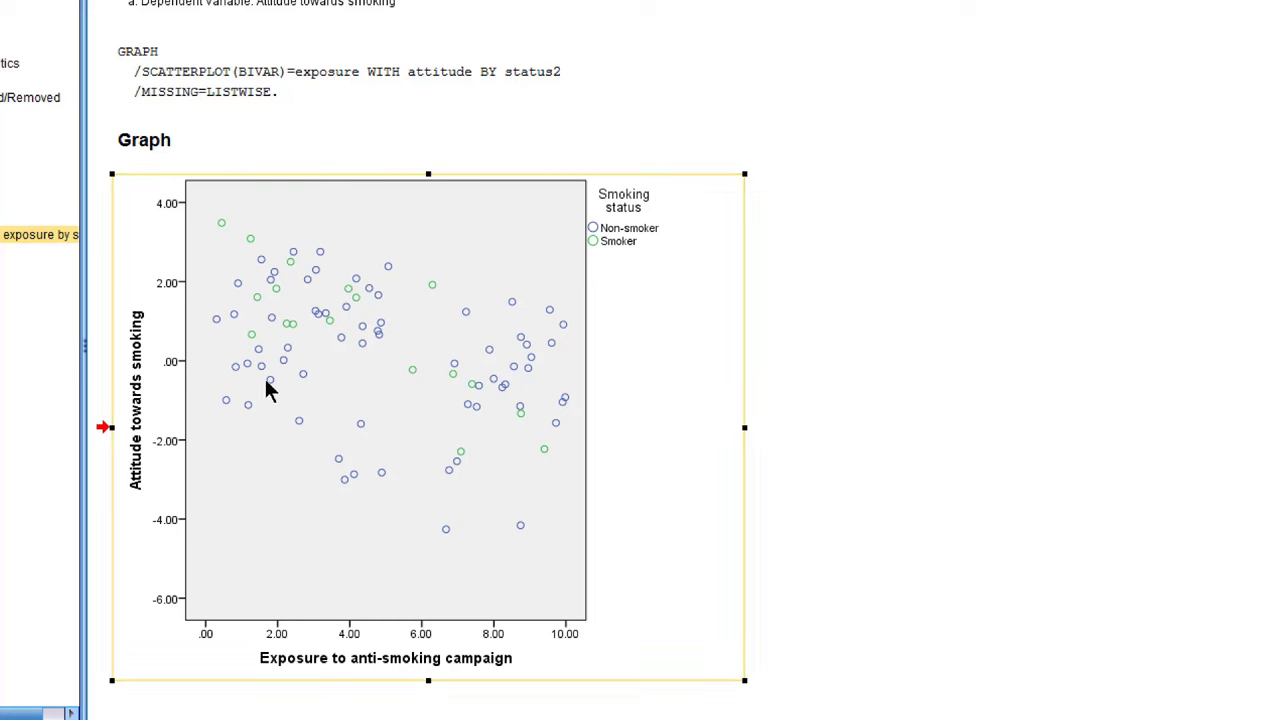
double_click(346, 343)
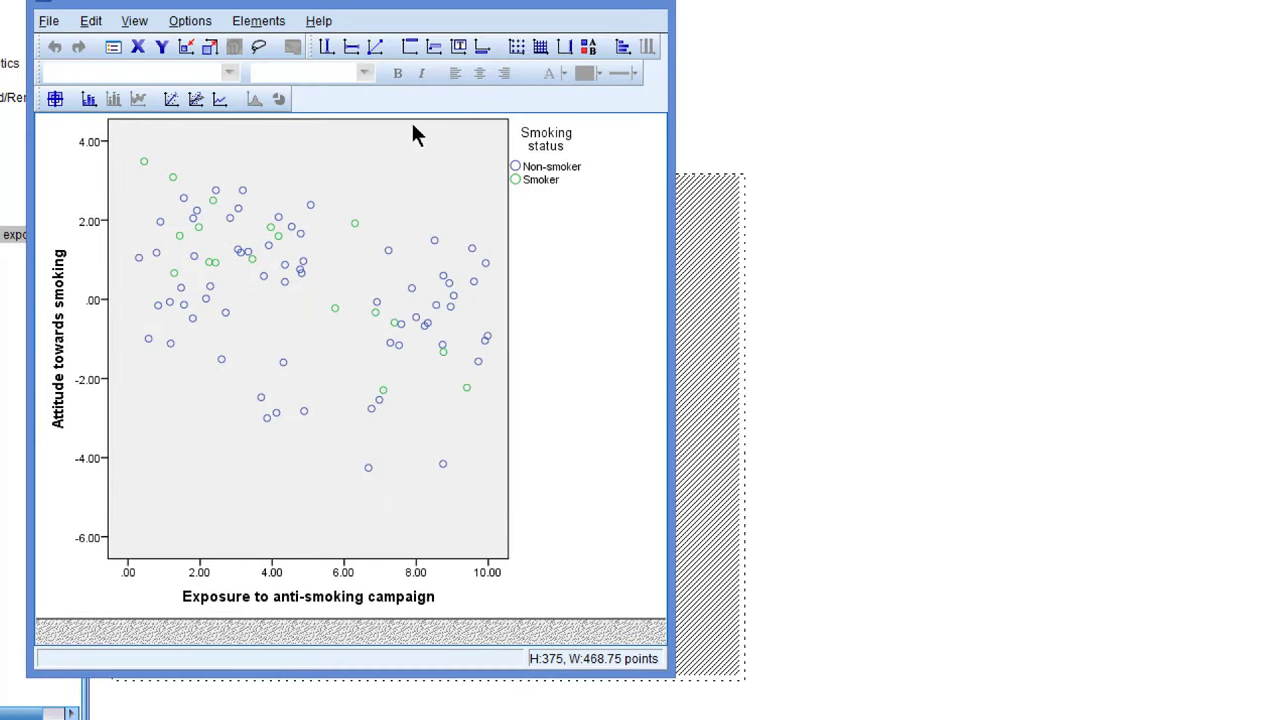
left_click(378, 46)
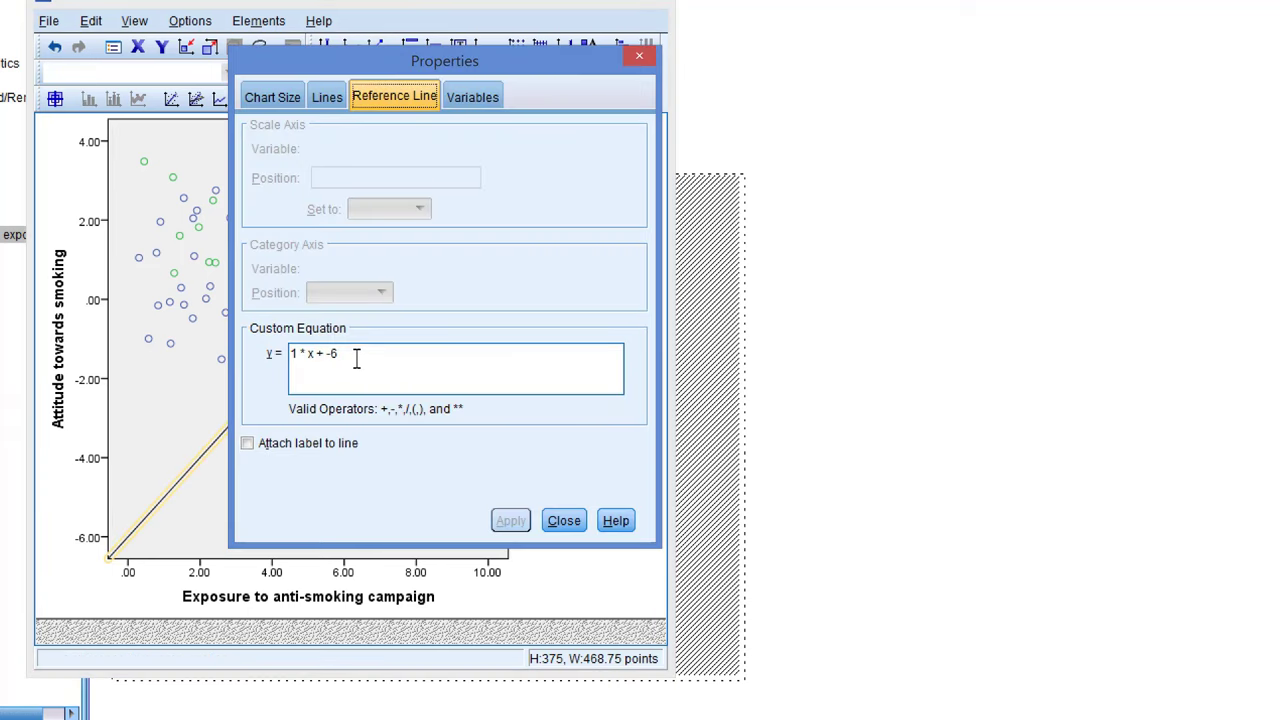
triple_click(390, 386)
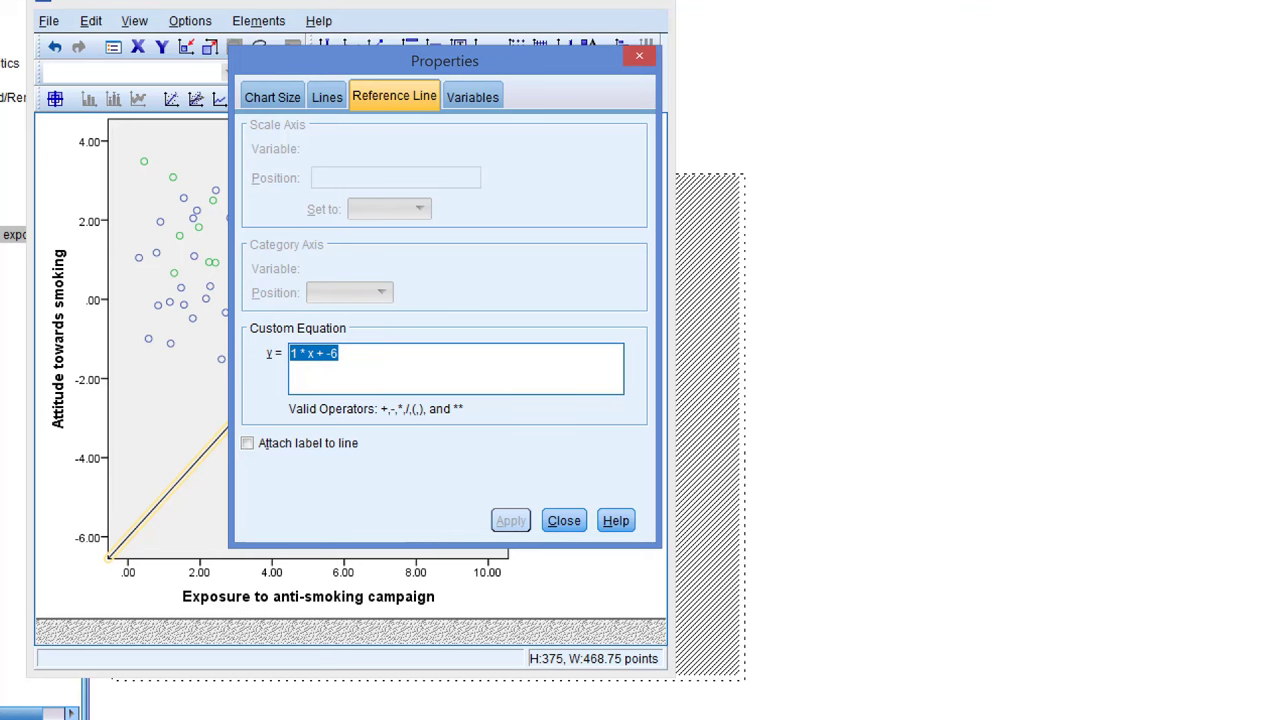
key("alt+Tab")
left_click_drag(623, 251, 765, 243)
key("alt+Tab")
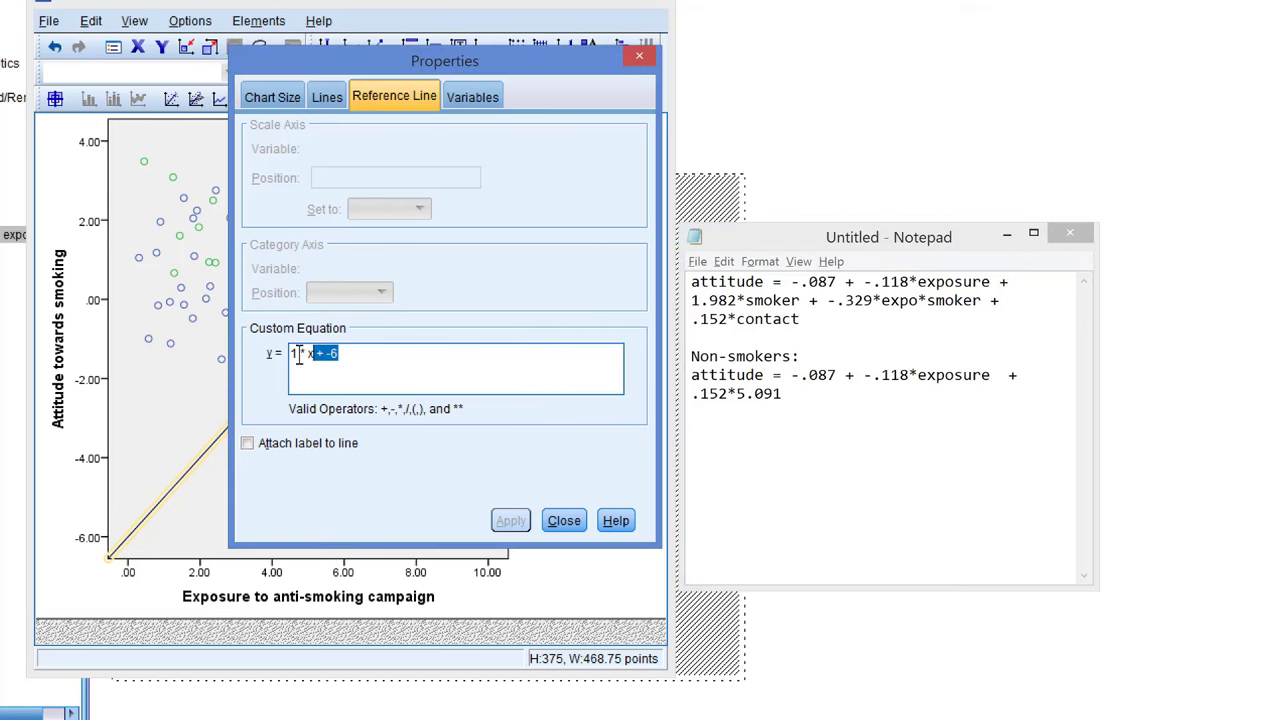
key("BackSpace")
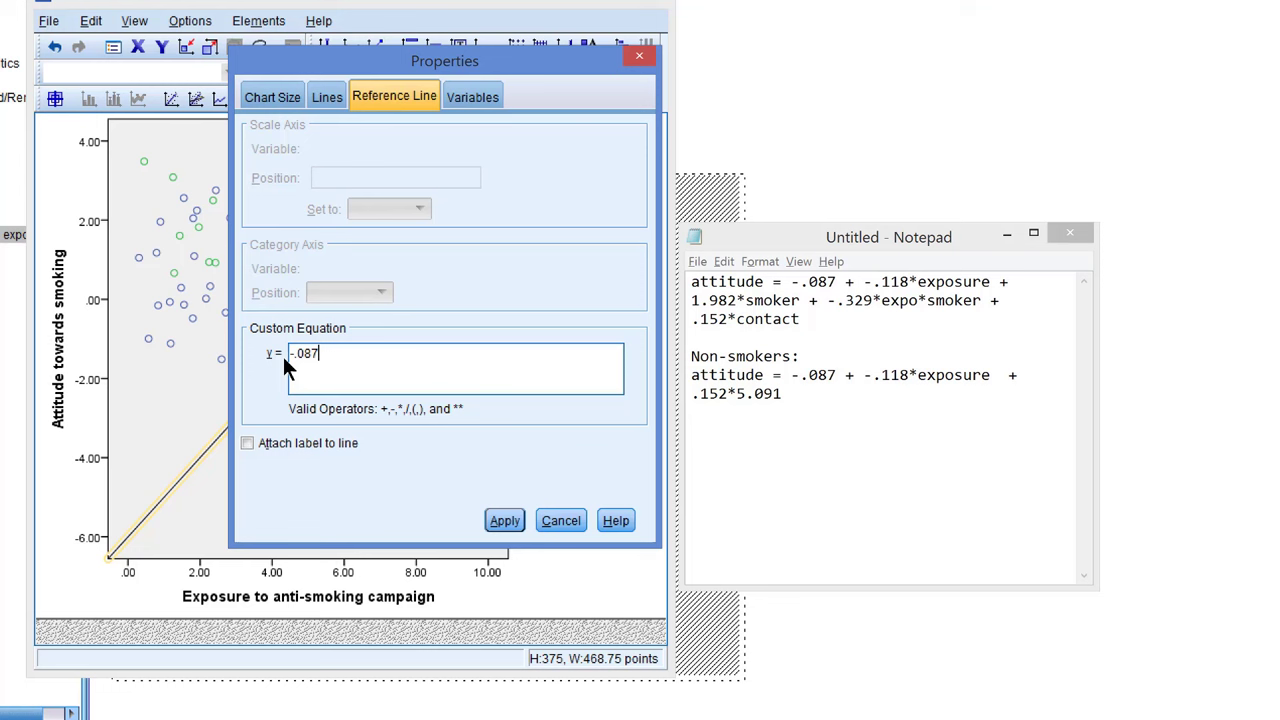
type("+ -.18")
key("BackSpace")
type("18*x + .152*5.091")
left_click(503, 524)
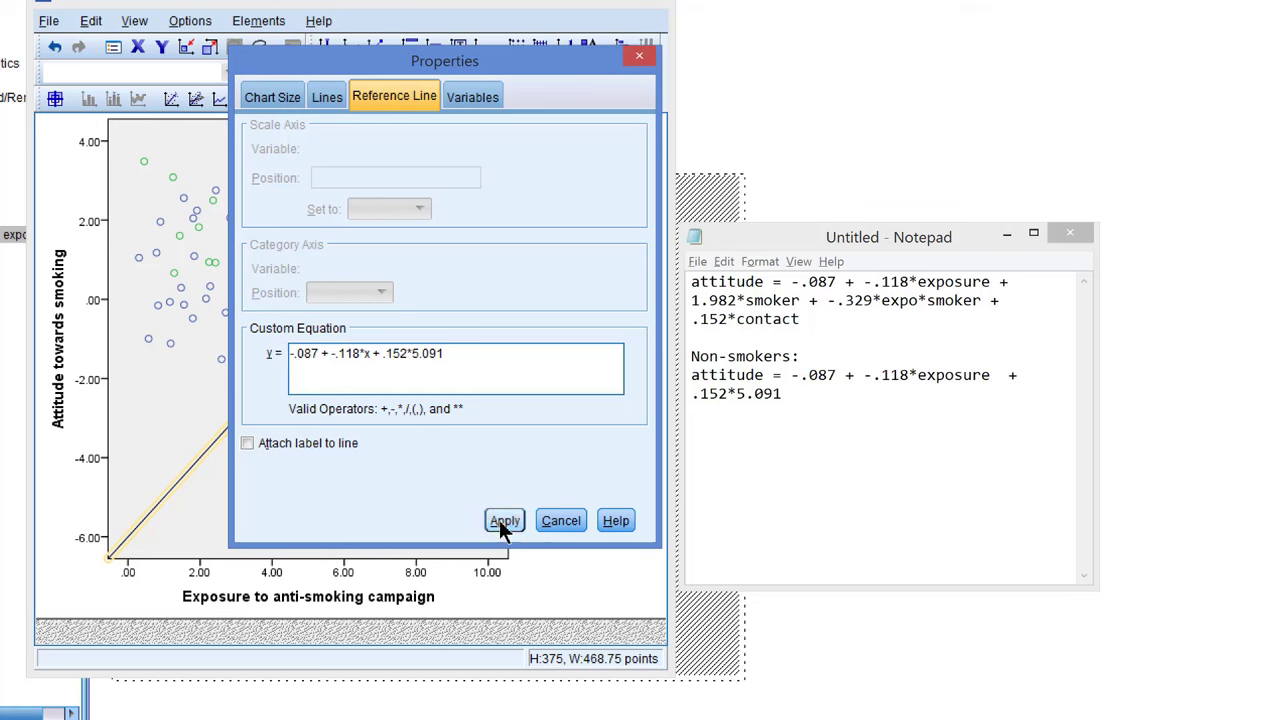
Colour the non-smoker reference line blue and close the Properties dialog
left_click(327, 96)
left_click(473, 351)
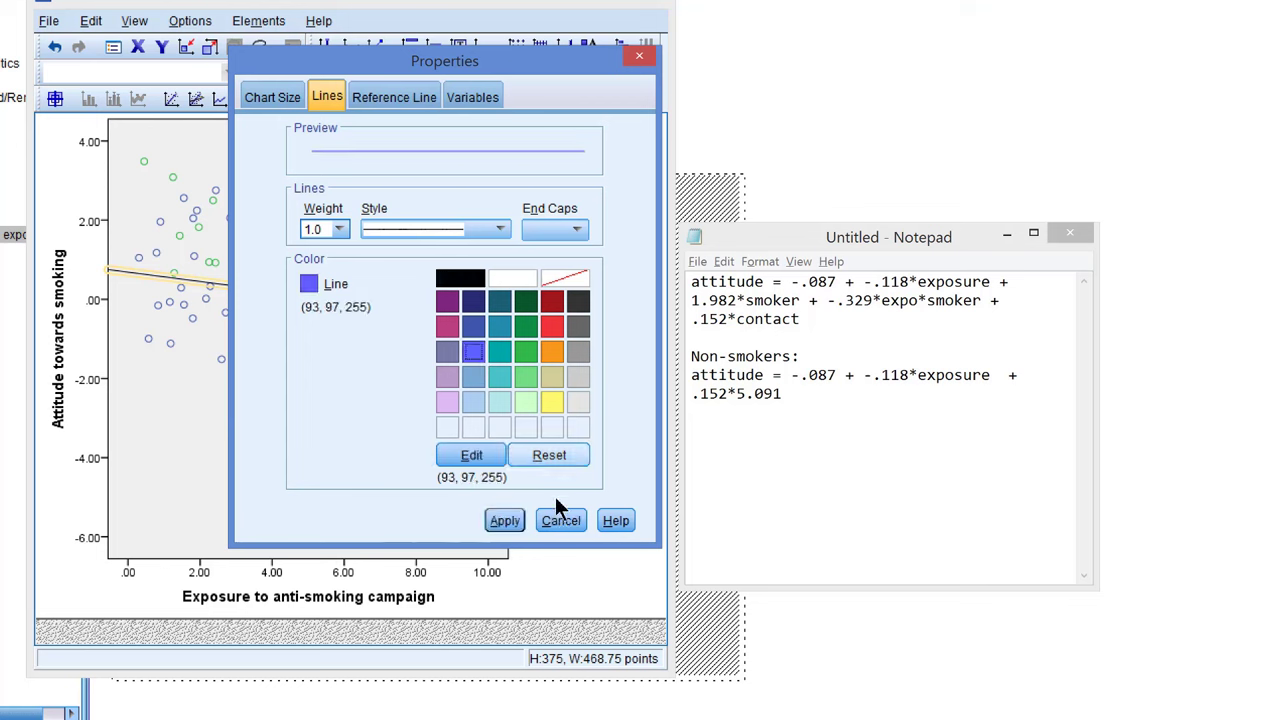
left_click(507, 524)
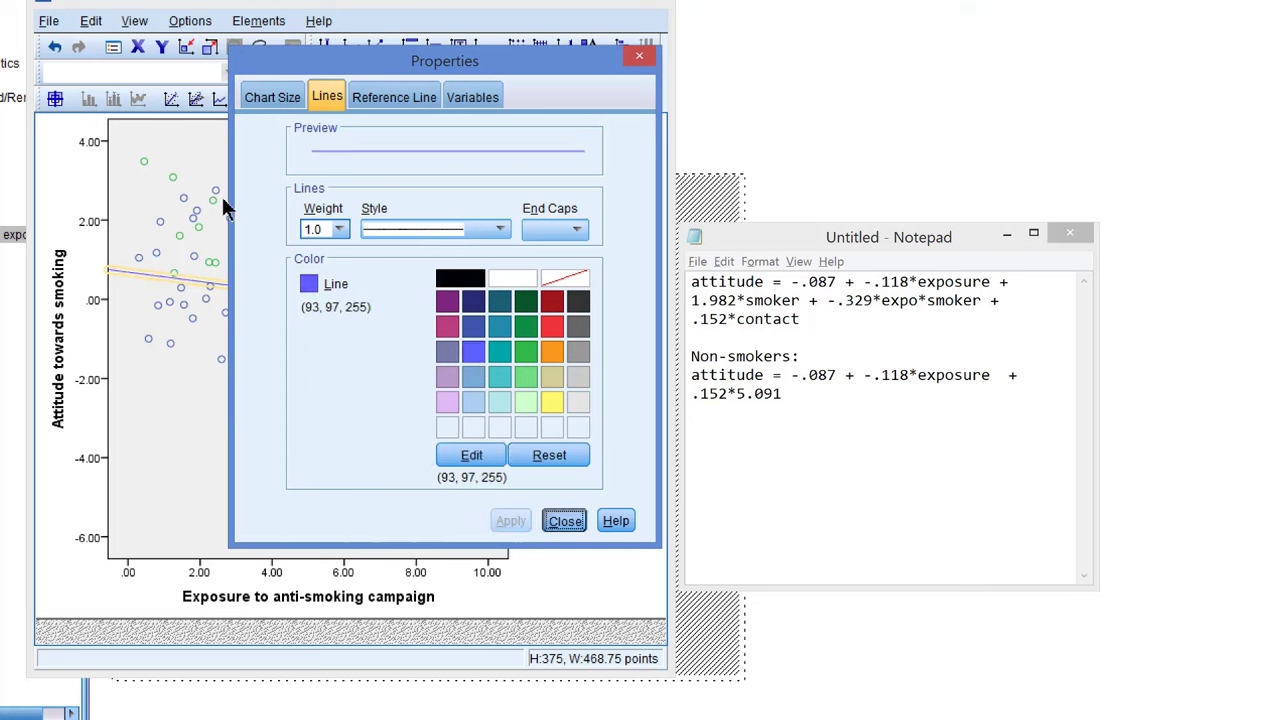
key("Escape")
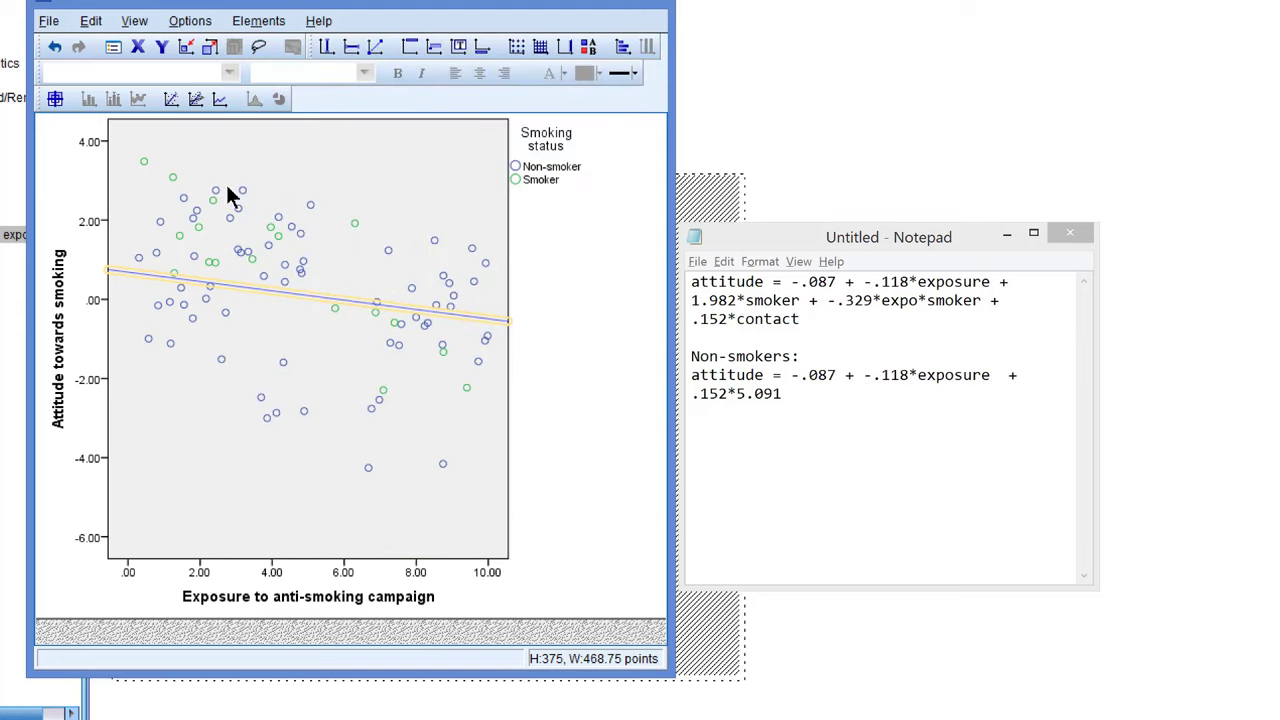
Deselect the reference line and return to the Notepad equations, closing the Chart Editor
left_click(228, 195)
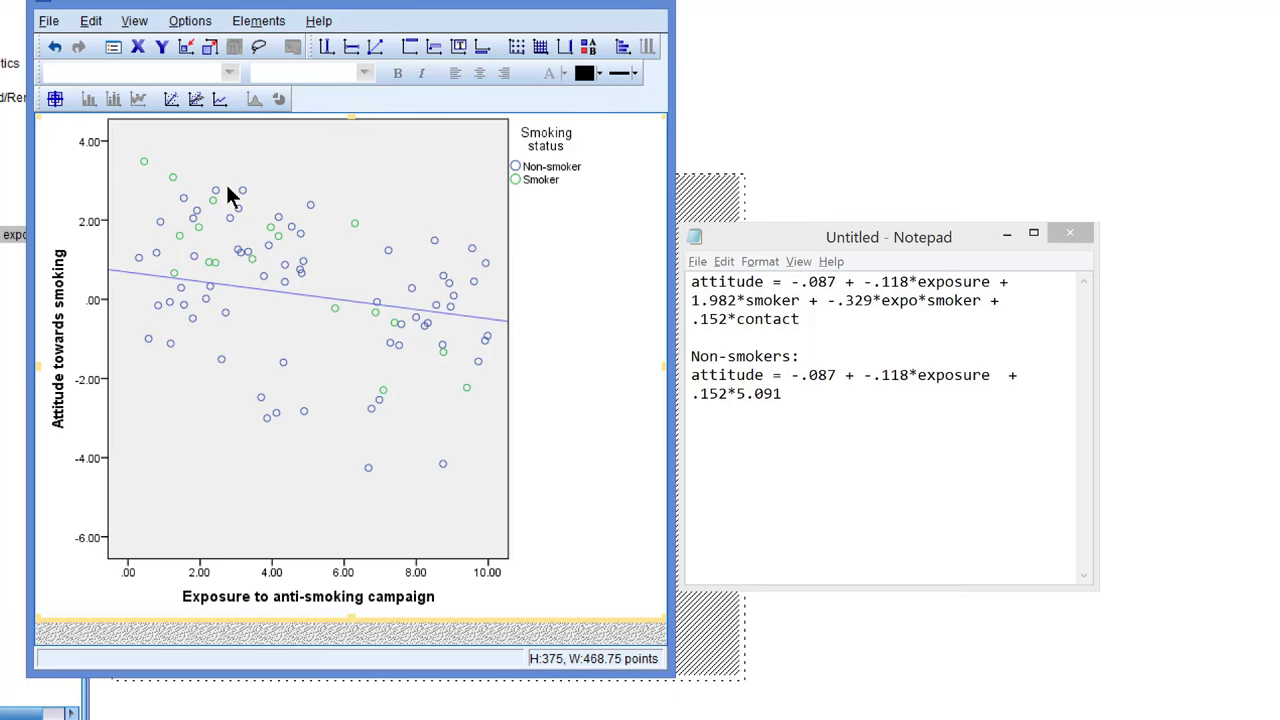
left_click(703, 238)
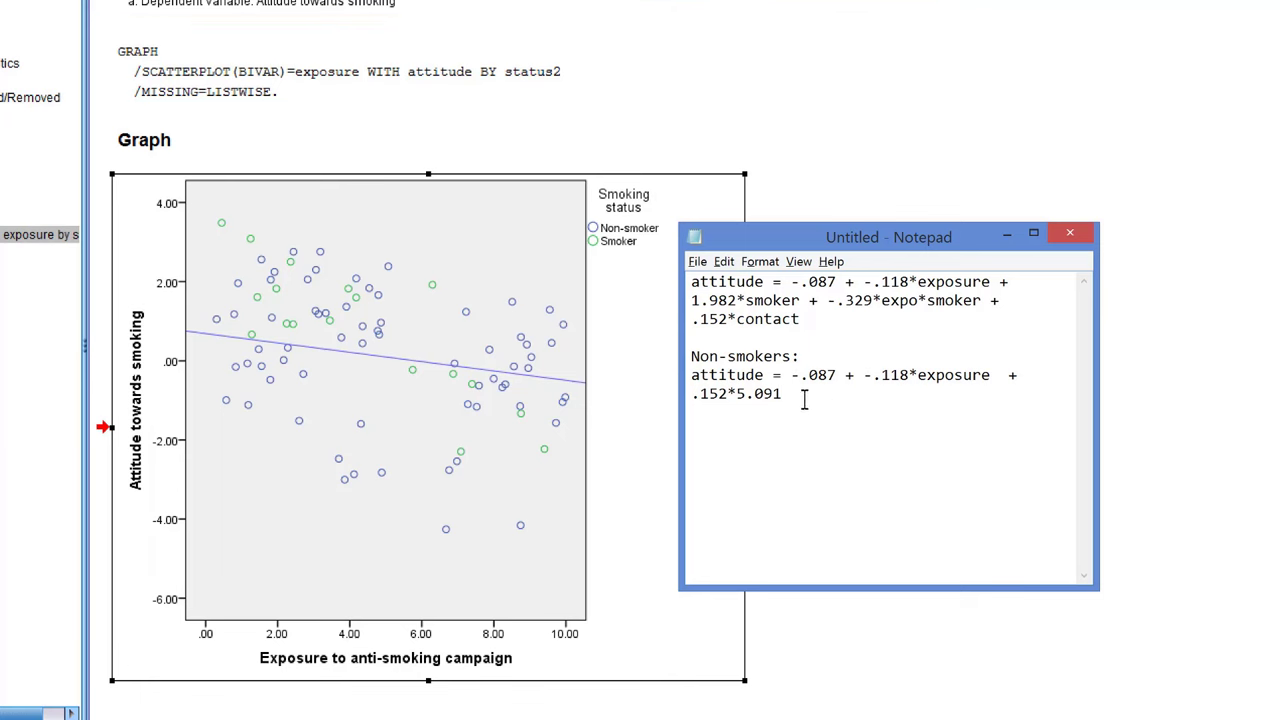
Add a 'Smokers:' label with a pasted copy of the original regression equation
key("Return")
key("Return")
type("Smokers:")
key("Up")
key("Up")
key("Up")
key("Up")
key("Up")
key("shift+Down")
key("shift+Down")
key("shift+Down")
key("ctrl+c")
key("Down")
key("Down")
key("Down")
key("Down")
key("Down")
key("Down")
key("ctrl+v")
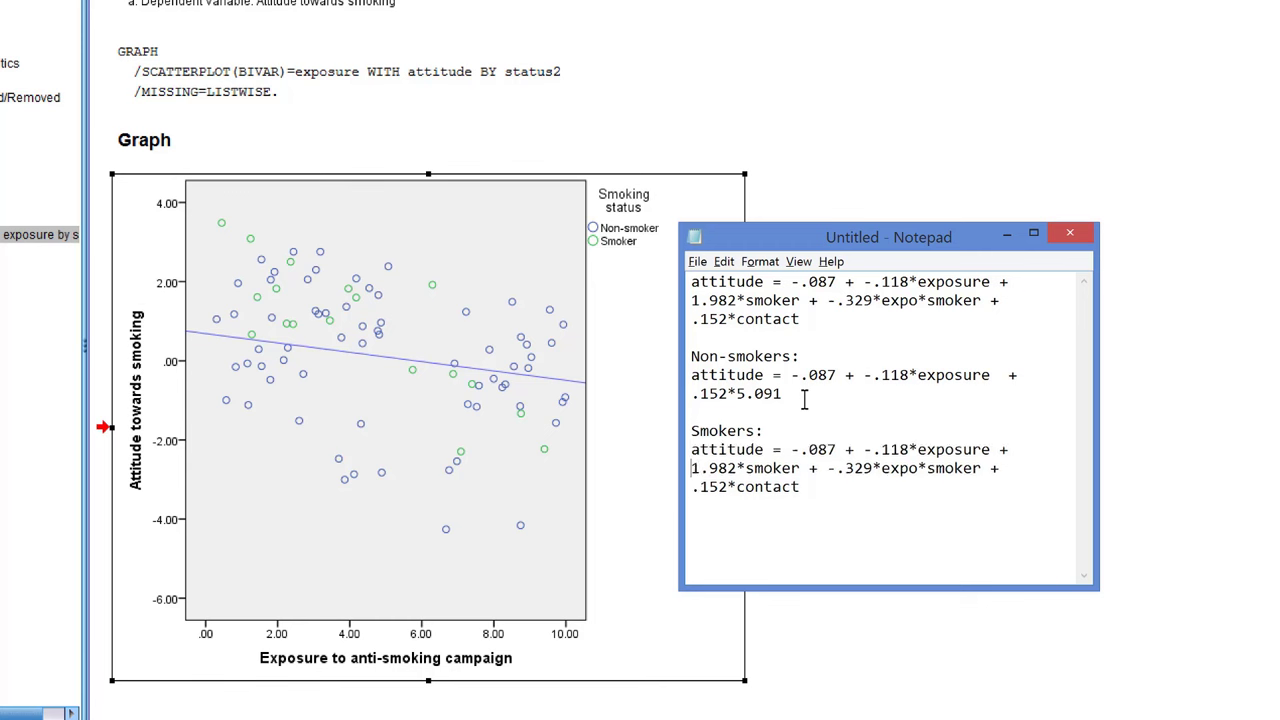
In the Smokers copy, set both smoker terms to 1 and contact to 5.091
key("Left")
key("ctrl+shift+Left")
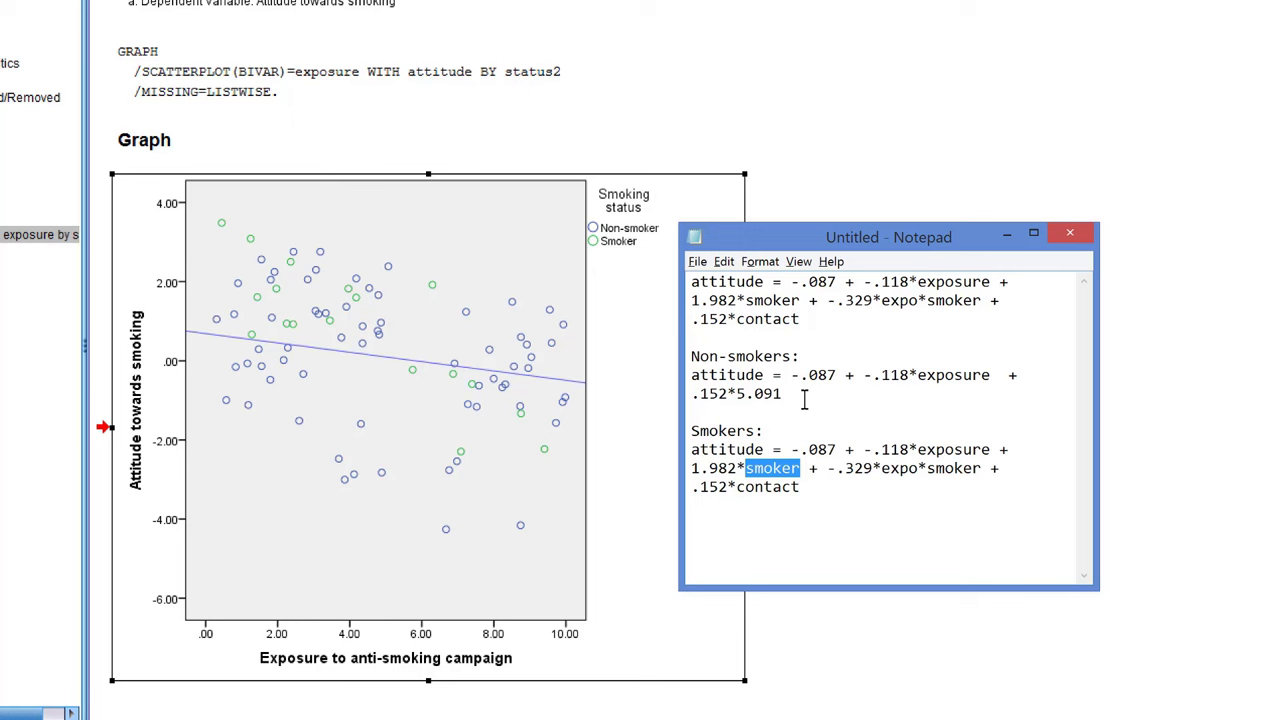
type("1")
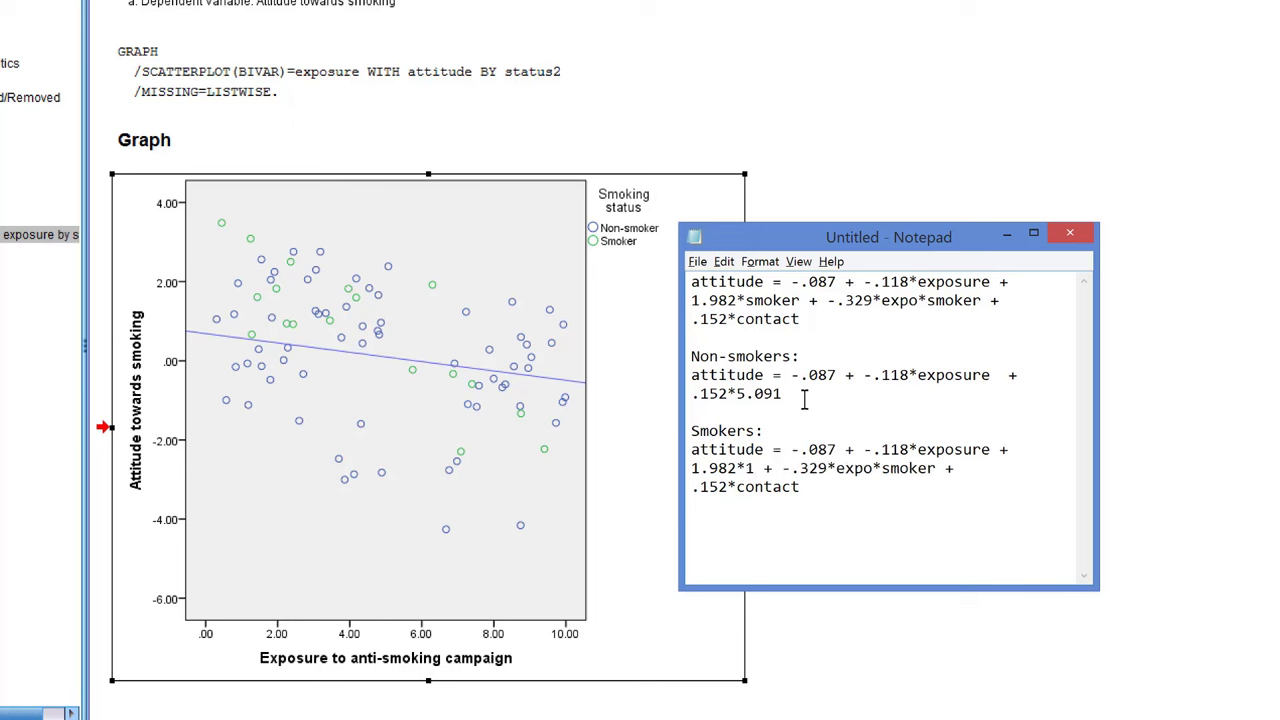
double_click(908, 468)
type("1")
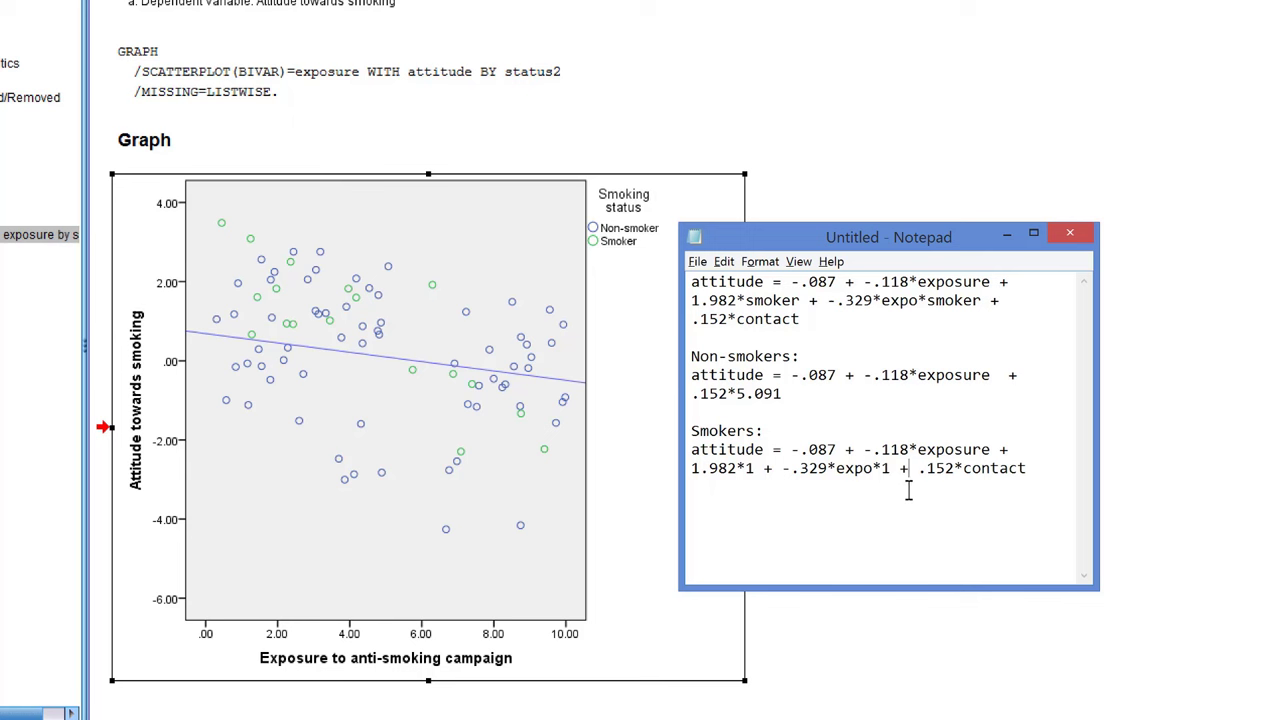
key("Right")
key("Right")
key("Right")
key("Right")
key("Right")
key("Right")
key("shift+Right")
key("shift+Right")
key("shift+Right")
key("shift+Right")
key("shift+Right")
key("shift+Right")
key("shift+Right")
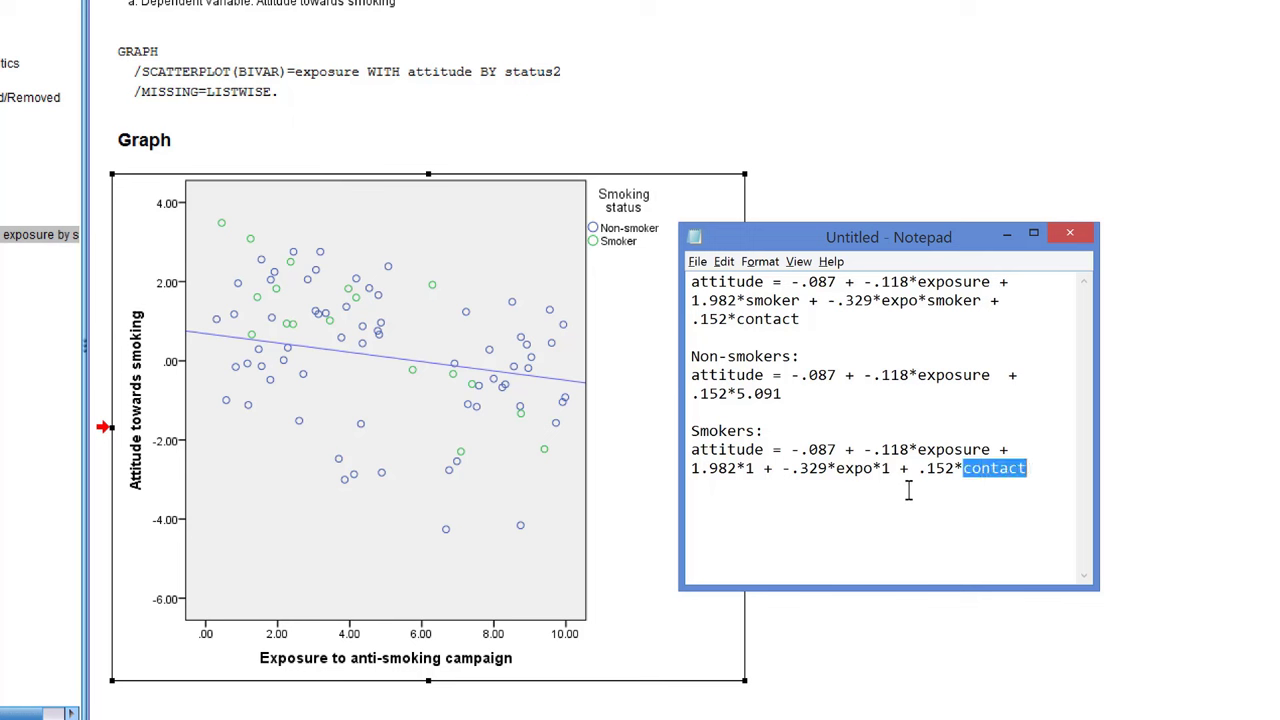
type("5.091")
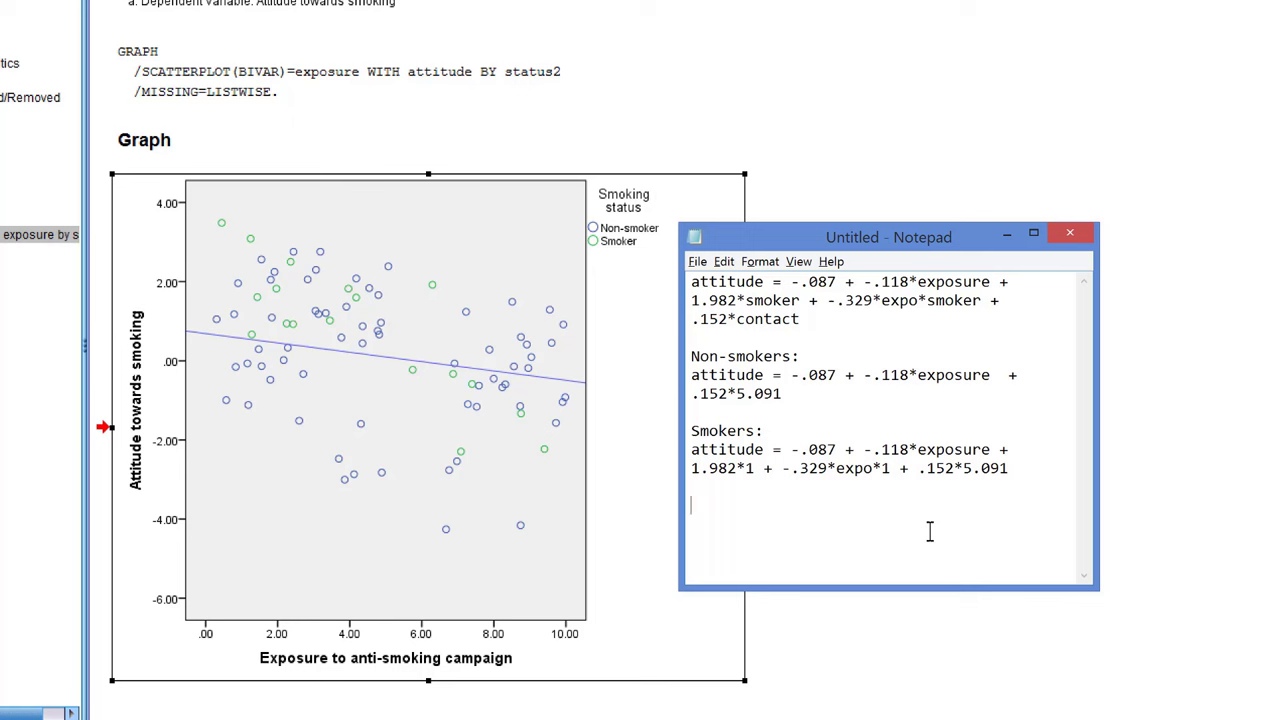
Paste a second copy of the Smokers equation below it, after a blank line
key("shift+Down")
key("shift+Down")
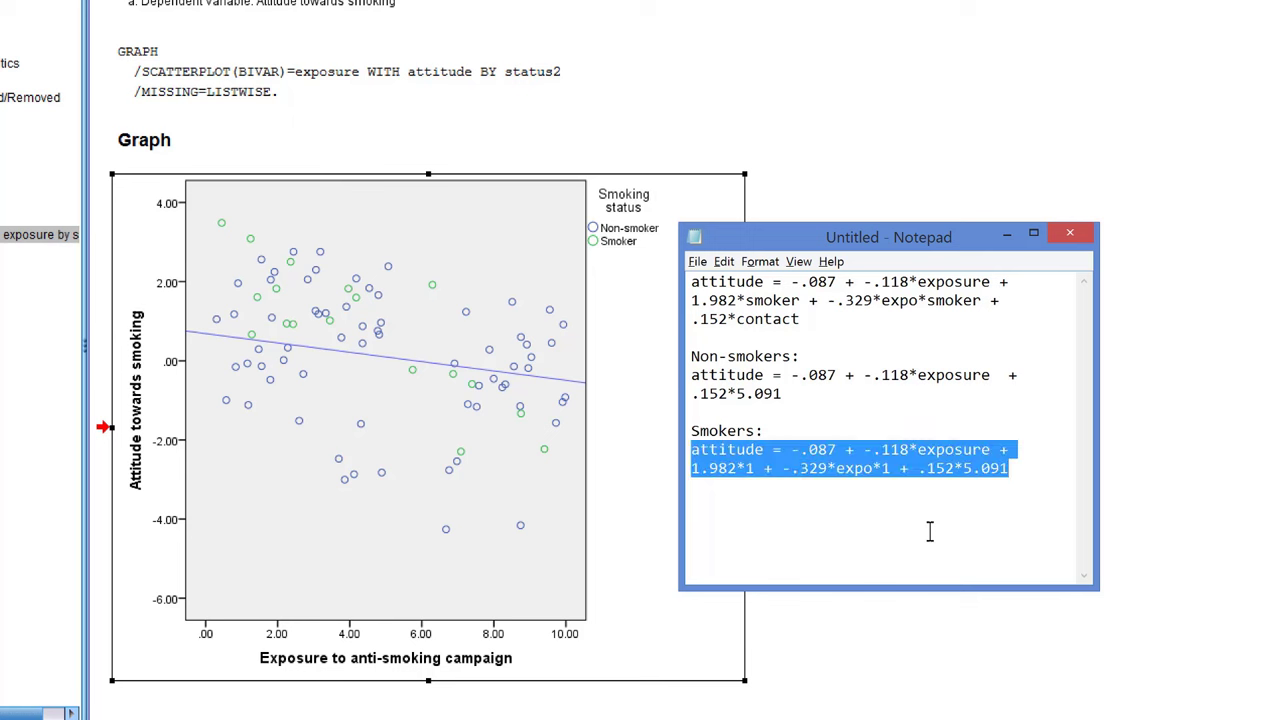
key("ctrl+c")
key("Down")
key("Return")
key("ctrl+v")
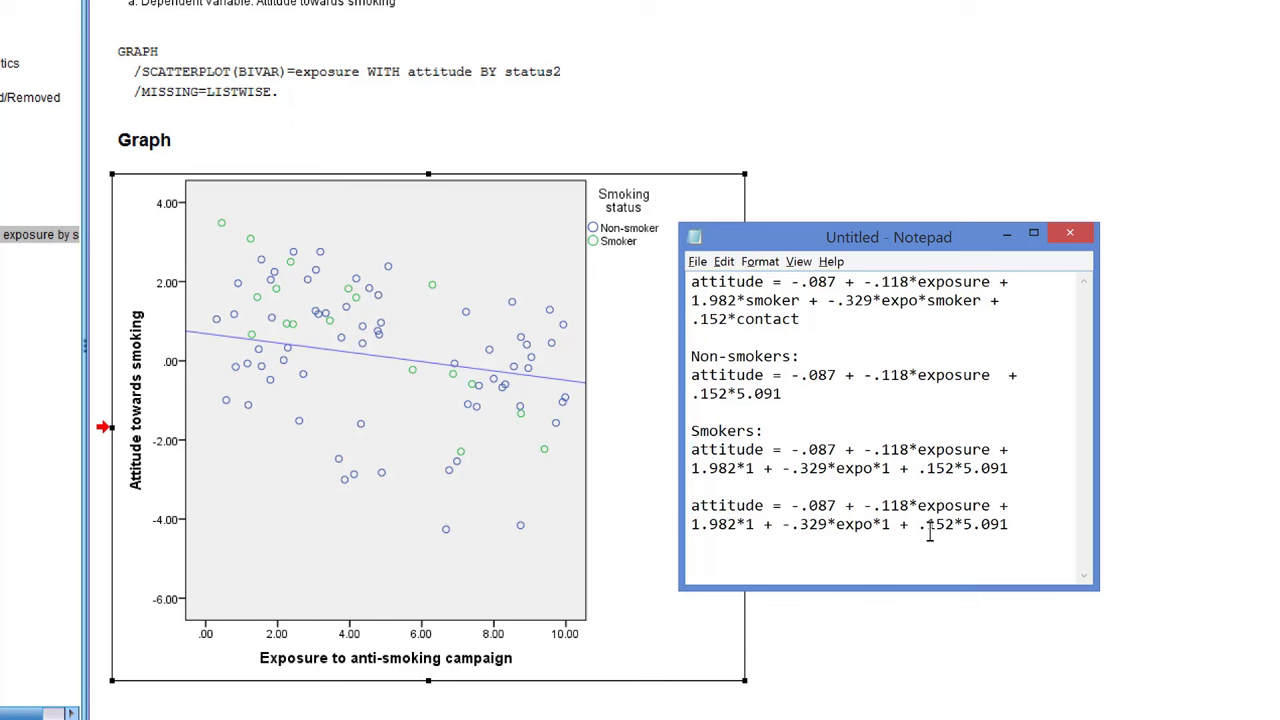
Remove the *1 factors and move the -.329 term next to -.118*exposure
key("Right")
key("Right")
key("Right")
key("Right")
key("Right")
key("Delete")
key("Delete")
key("Right")
key("Right")
key("Right")
key("Right")
key("Right")
key("Right")
key("Right")
key("Right")
key("Right")
key("Right")
key("Right")
key("Right")
key("Right")
key("Right")
key("Right")
key("Right")
key("Left")
key("BackSpace")
key("BackSpace")
key("shift+Left")
key("shift+Left")
key("shift+Left")
key("shift+Left")
key("shift+Left")
key("shift+Left")
key("shift+Left")
key("shift+Left")
key("shift+Left")
key("shift+Left")
key("shift+Left")
key("shift+Left")
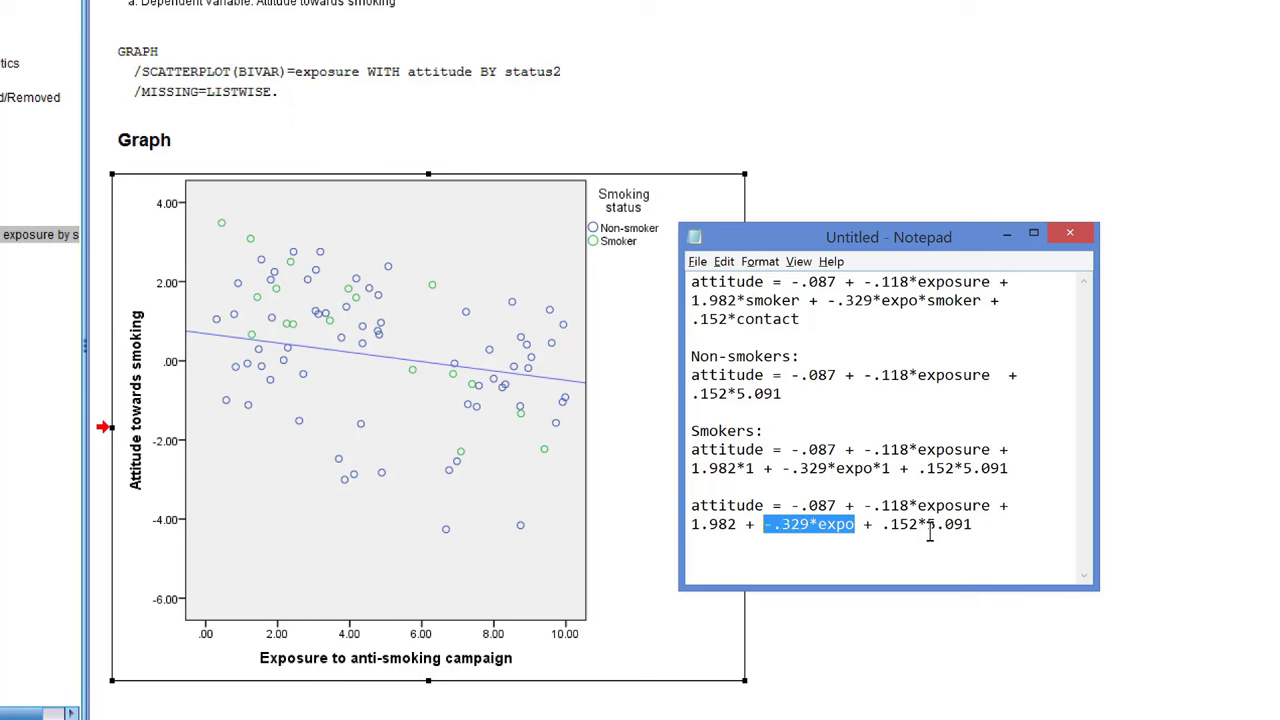
key("Delete")
key("ctrl+v")
Group the slopes as (-.118 + -.329)*exposure in the simplified equation
key("Left")
key("Left")
key("Left")
key("Left")
key("Left")
key("Left")
key("Left")
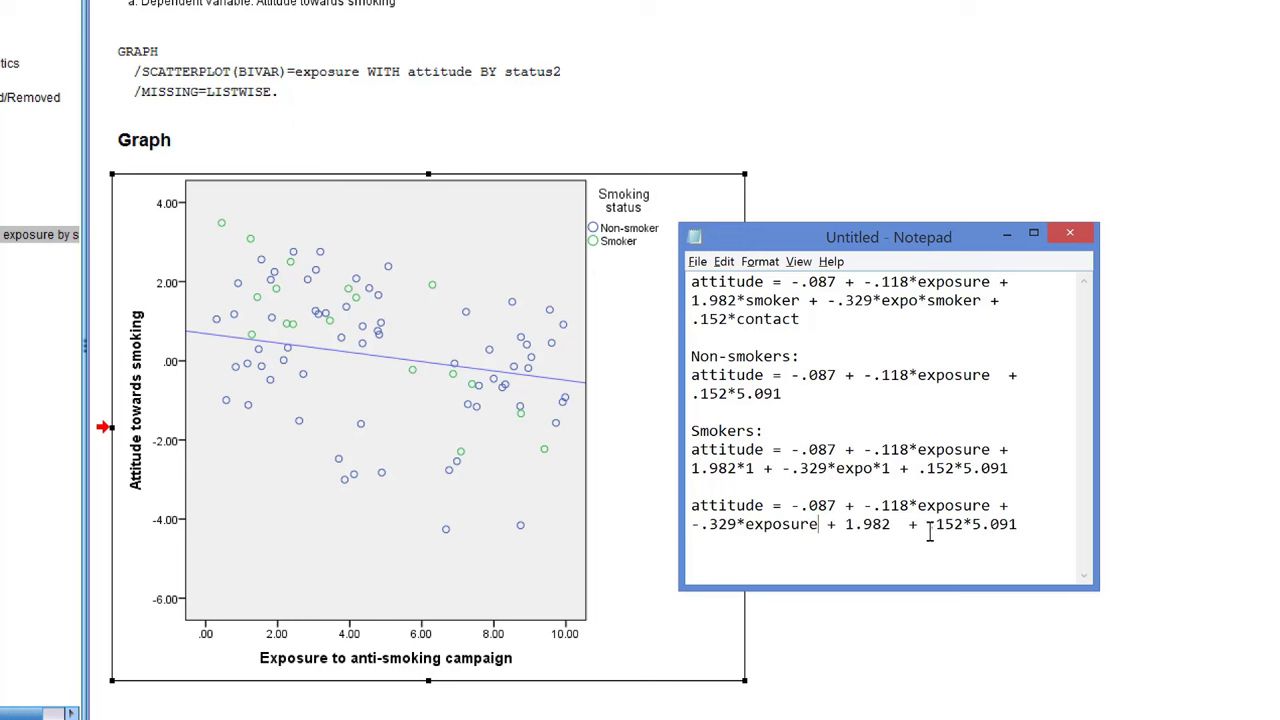
key("Left")
key("Left")
type(")")
key("Up")
key("End")
key("ctrl+Left")
key("ctrl+Left")
key("ctrl+Left")
key("ctrl+Left")
key("ctrl+Left")
type("(")
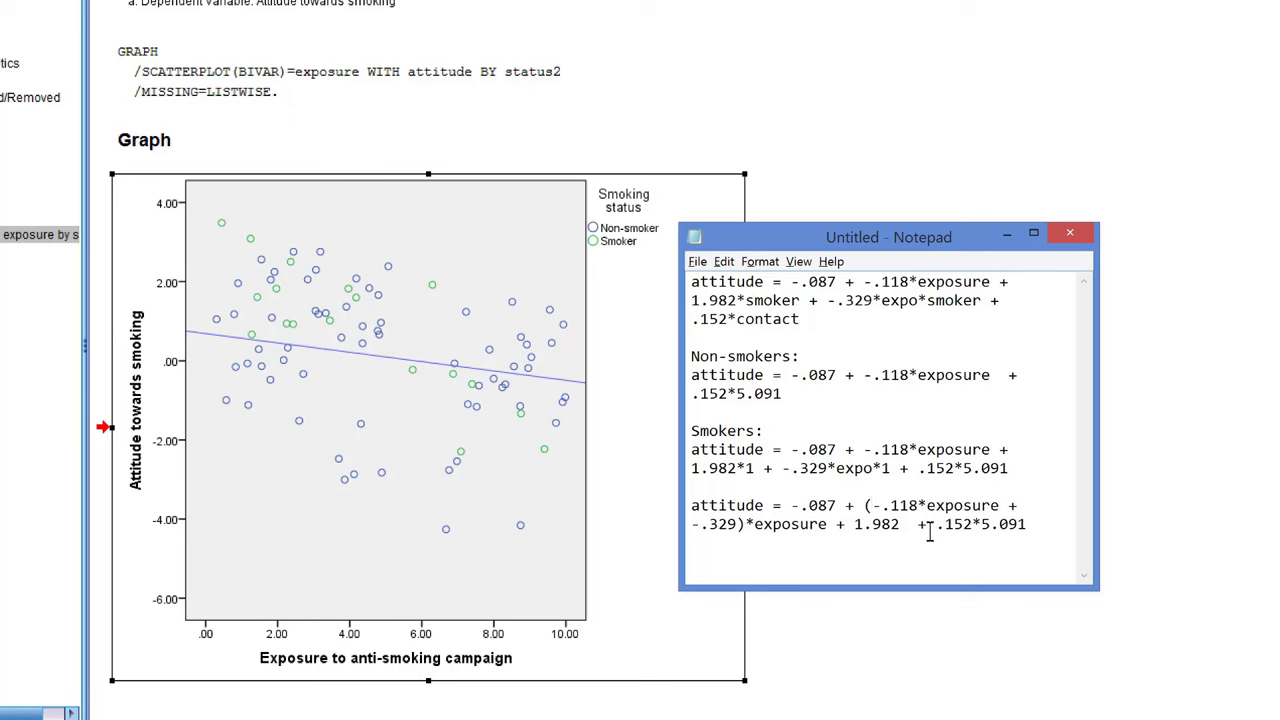
key("BackSpace")
key("BackSpace")
key("BackSpace")
key("BackSpace")
key("BackSpace")
key("BackSpace")
key("BackSpace")
key("BackSpace")
key("BackSpace")
Add a second equation reference line with -.087 + (-.118 + -.329)*x + 1.982 + .152*5.091
double_click(408, 433)
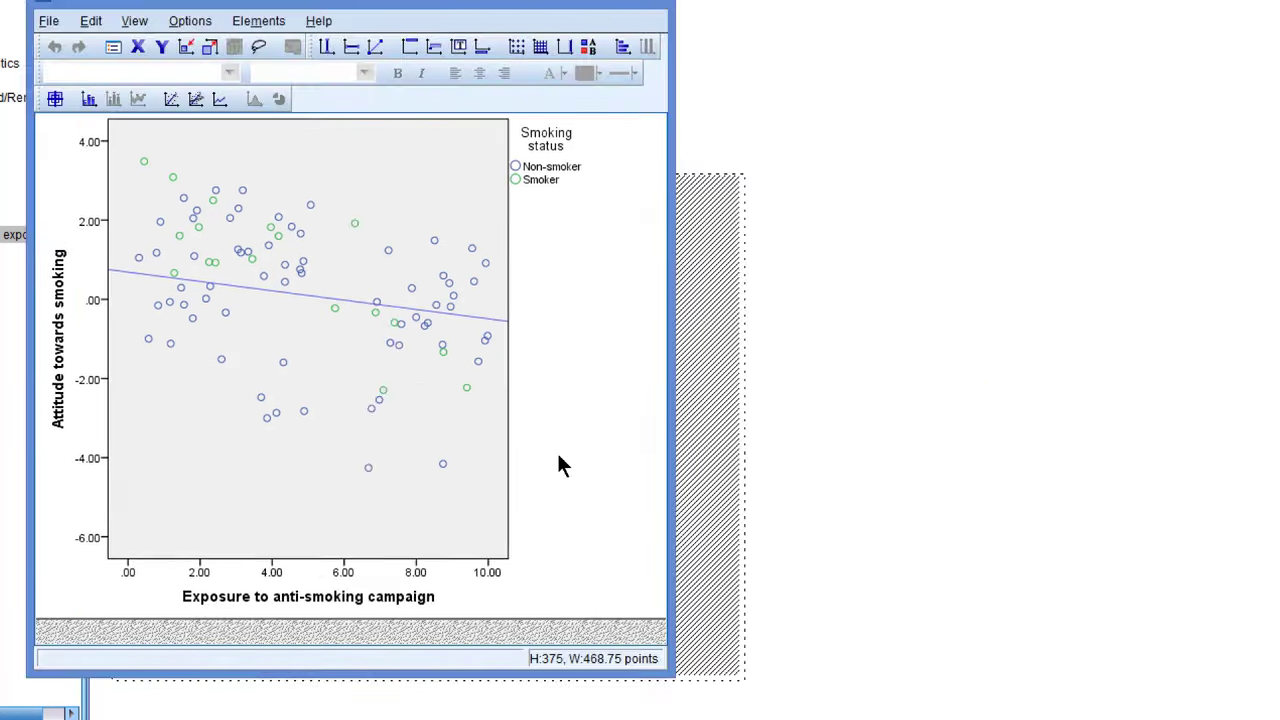
key("alt+Tab")
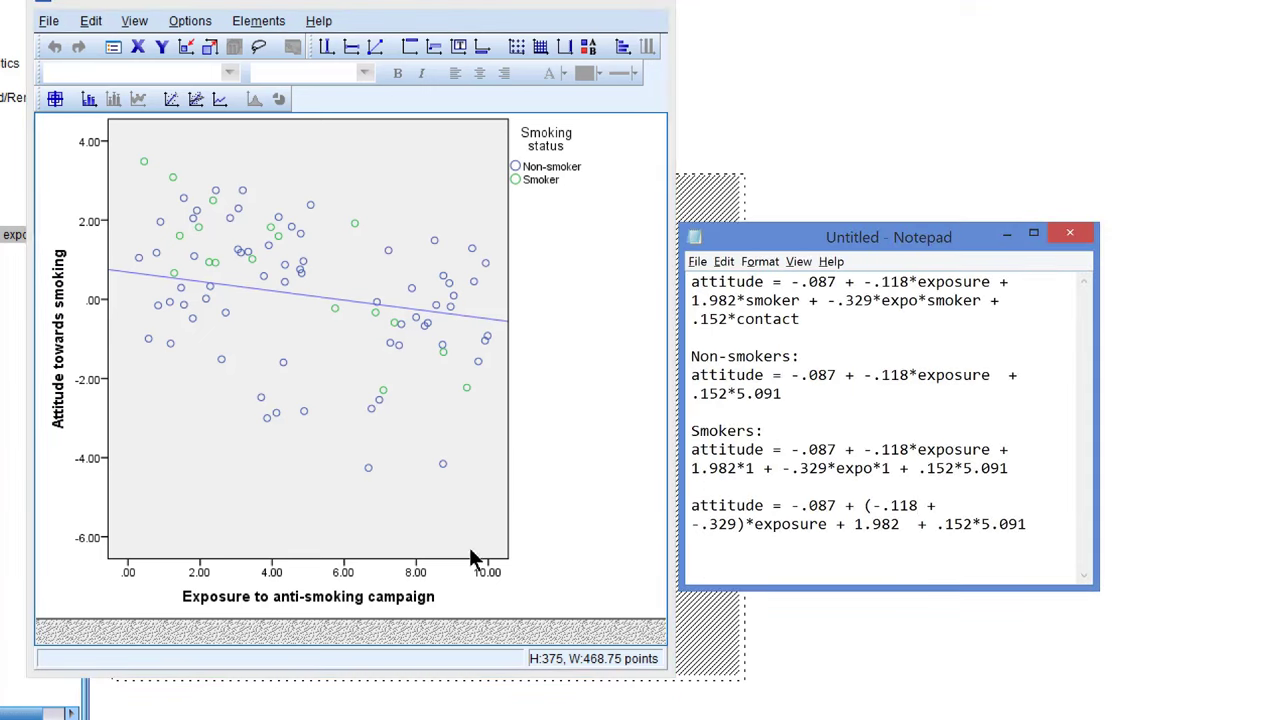
left_click(375, 47)
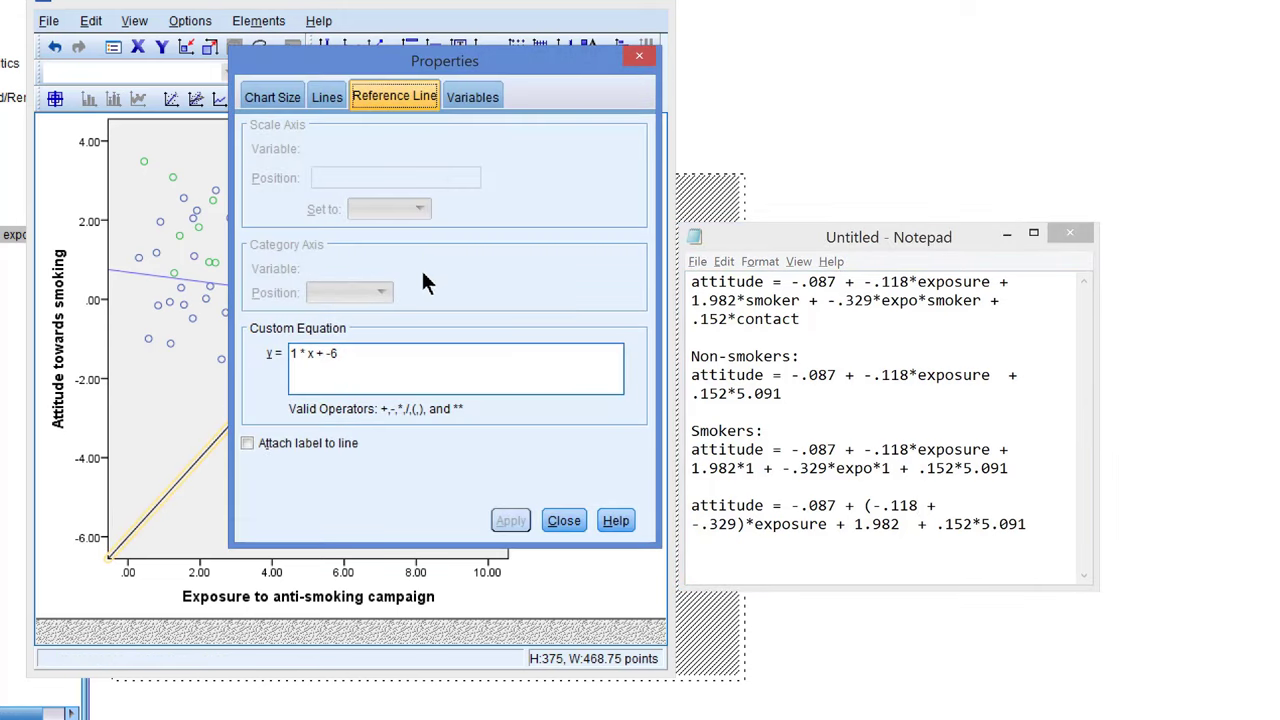
type("-.087")
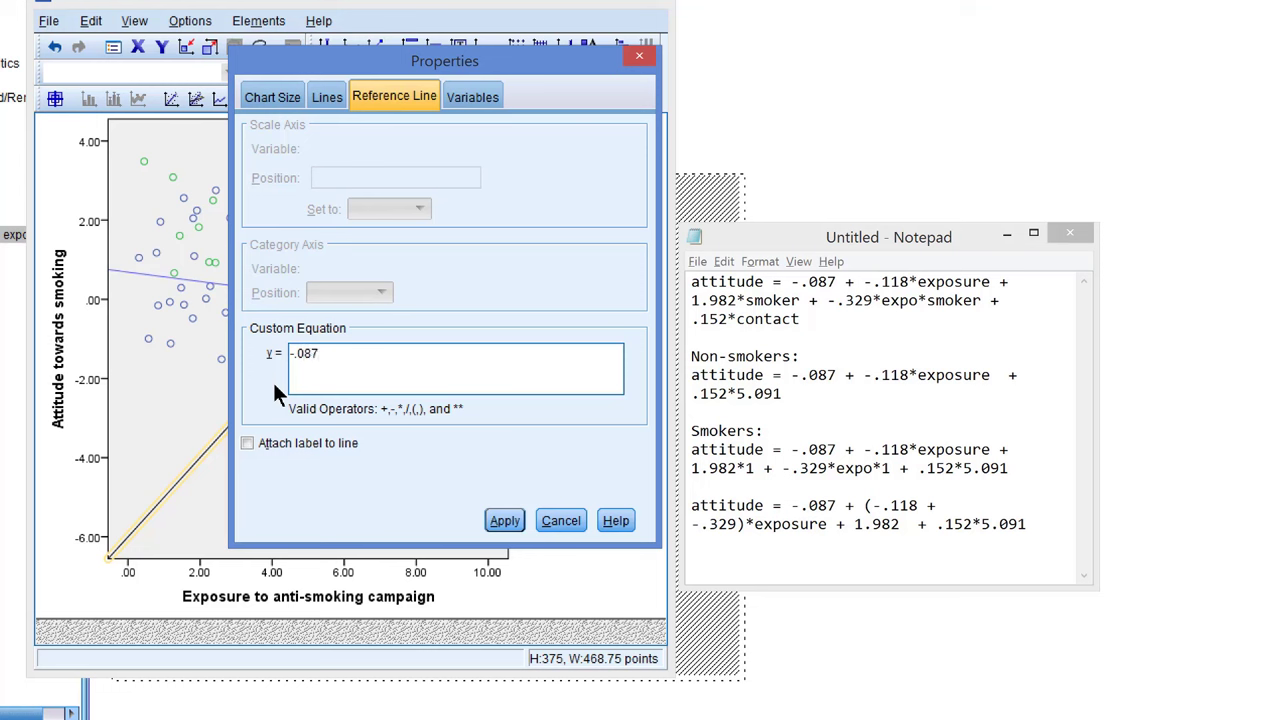
type(" +")
type(" (-")
type("/118 ")
type("+ -")
type(".329")
type(")*")
type("x")
type(" + 1.")
type("982")
type(" +")
type(" .152")
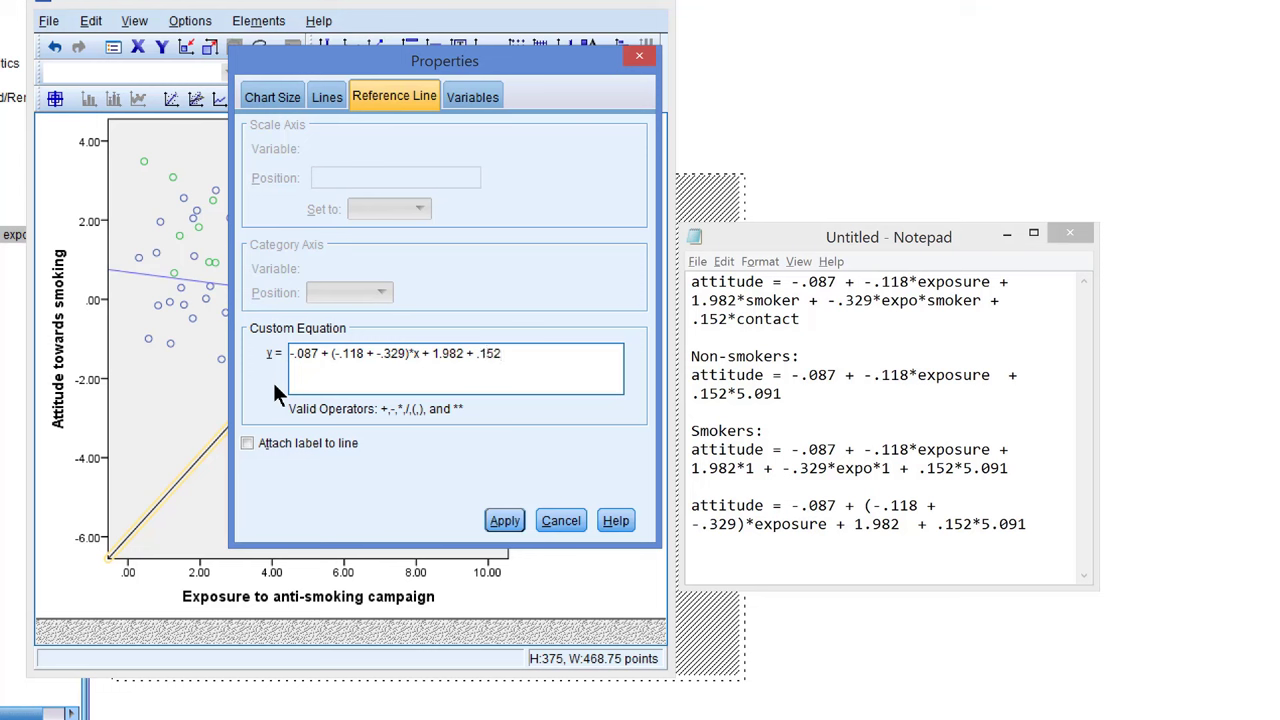
type("*5.091")
Apply the smokers reference line, colour it green, and close the Properties dialog
left_click(505, 521)
left_click(318, 96)
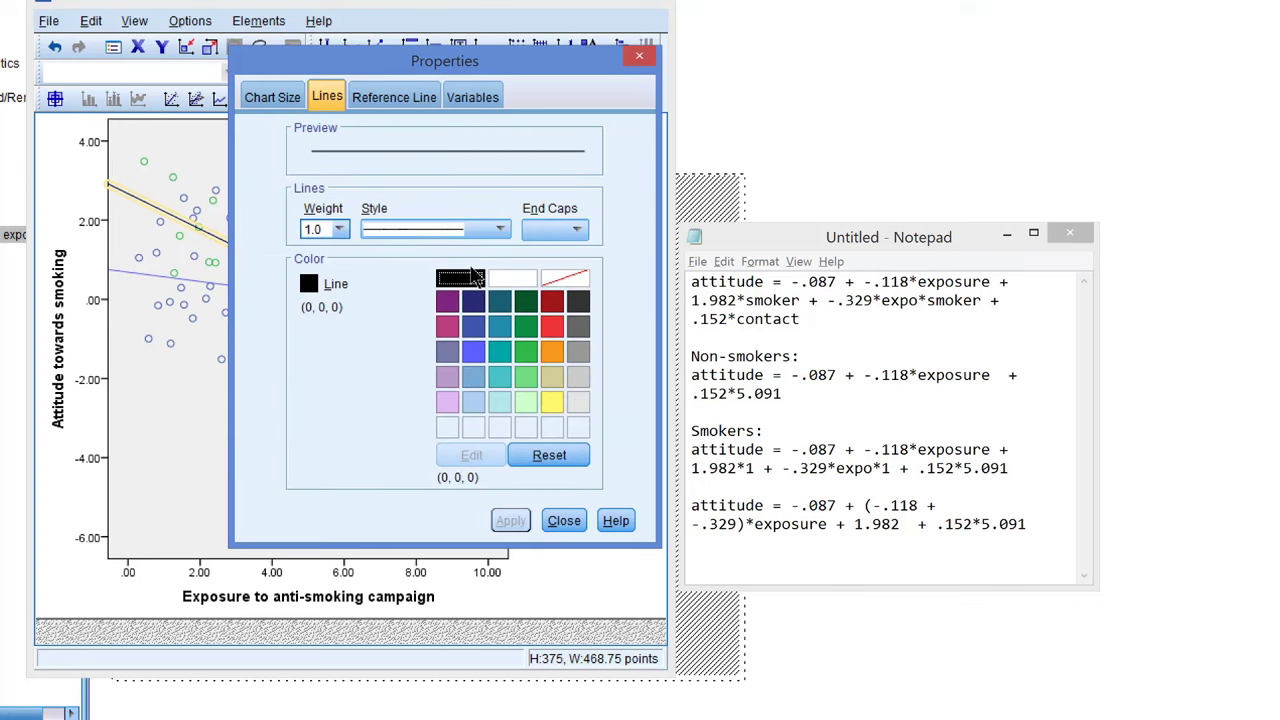
left_click(520, 352)
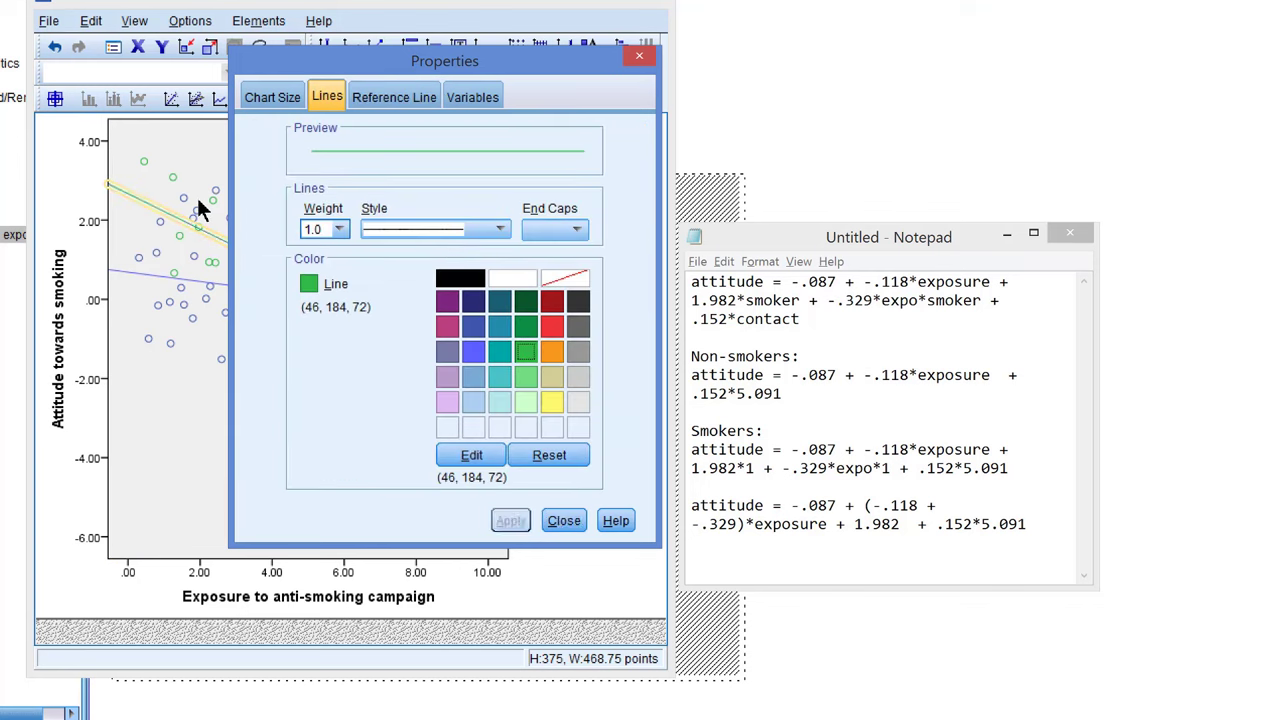
left_click(564, 520)
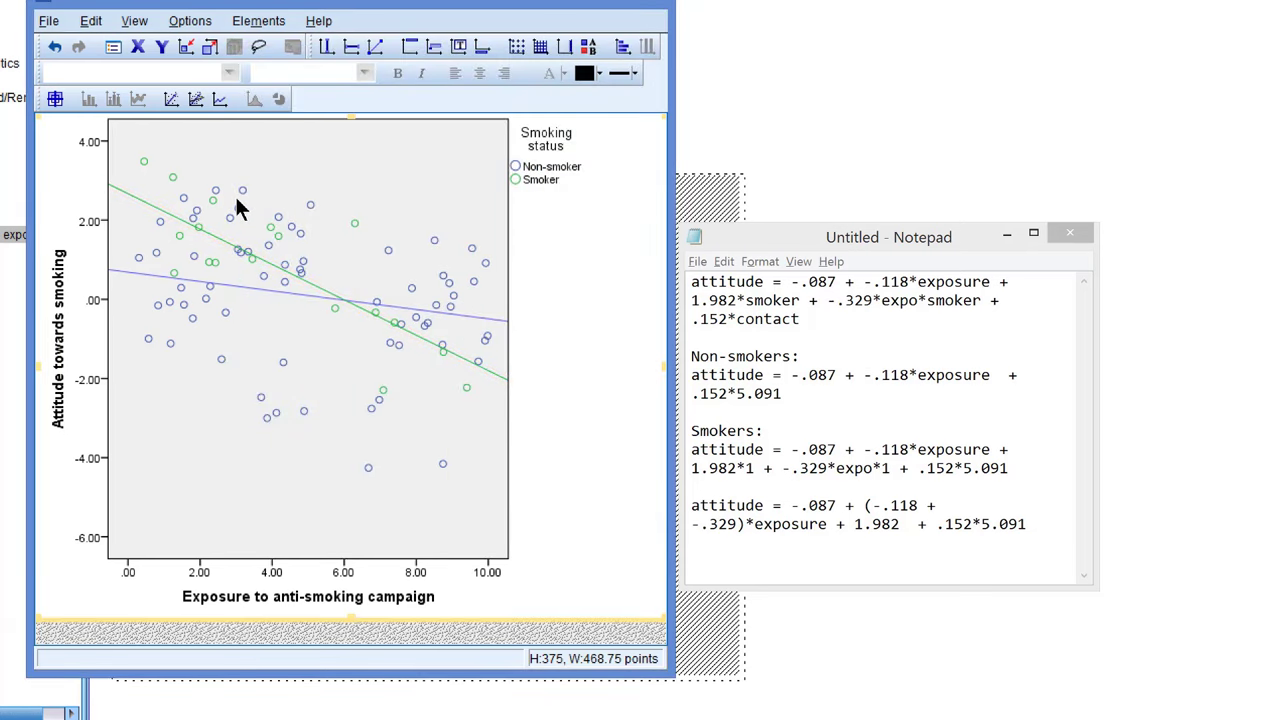